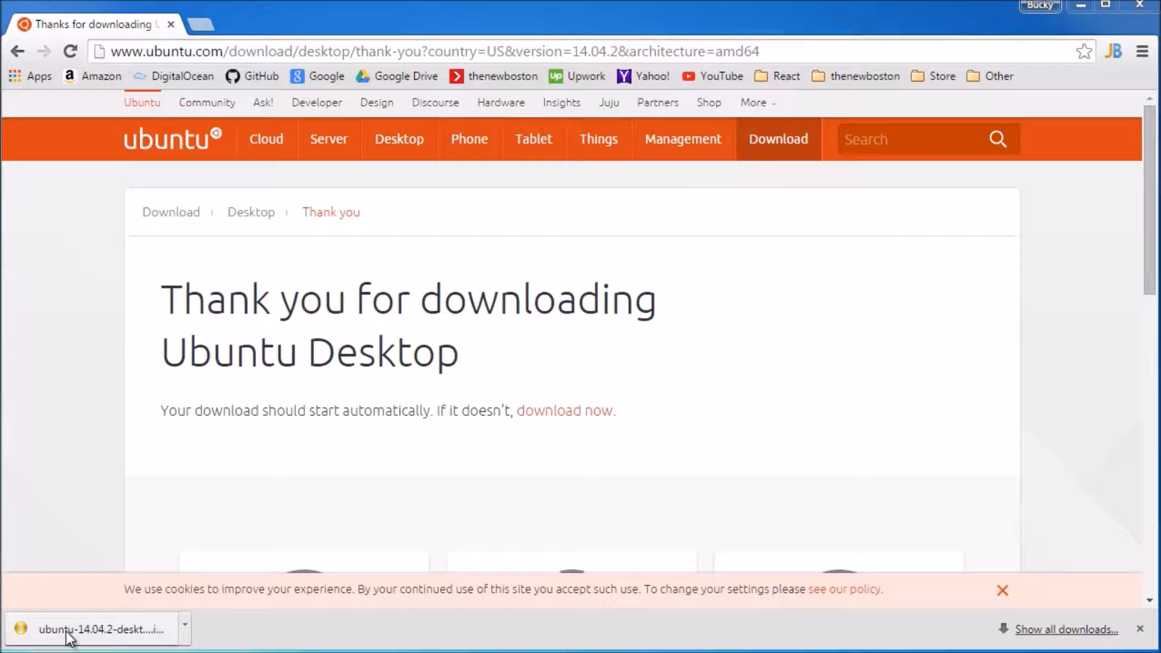
# - Minimise the browser and open the Downloads folder in a second window beside the empty ISO folder
pyautogui.click(1082, 6)
pyautogui.hotkey('alt', 'Tab')
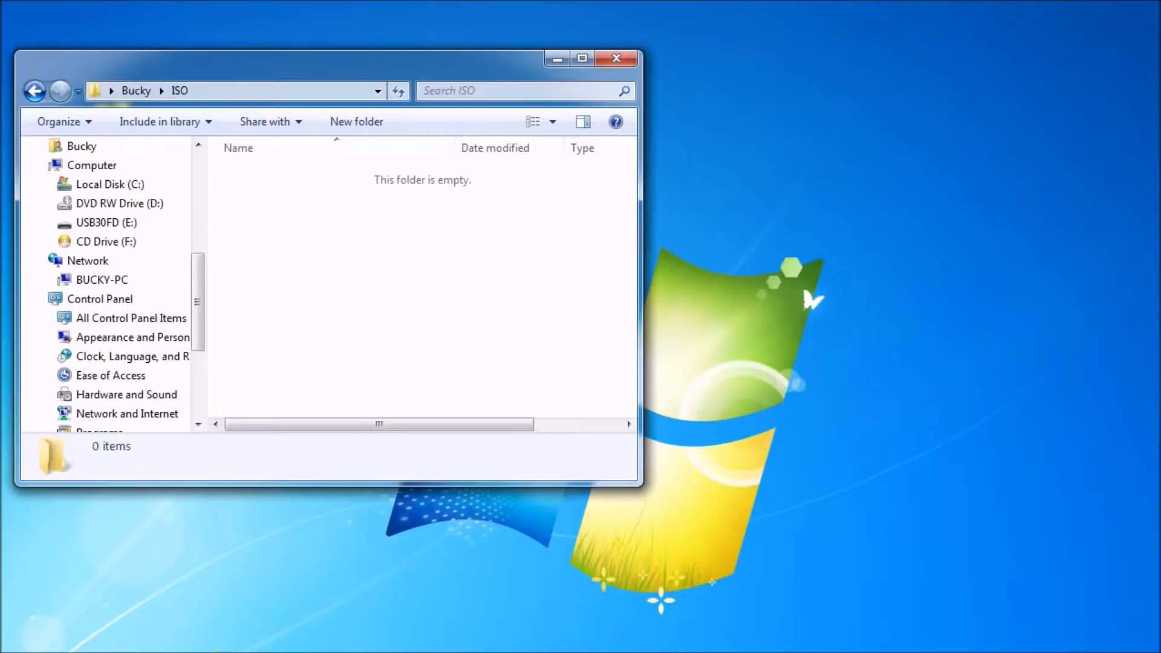
pyautogui.press('super')
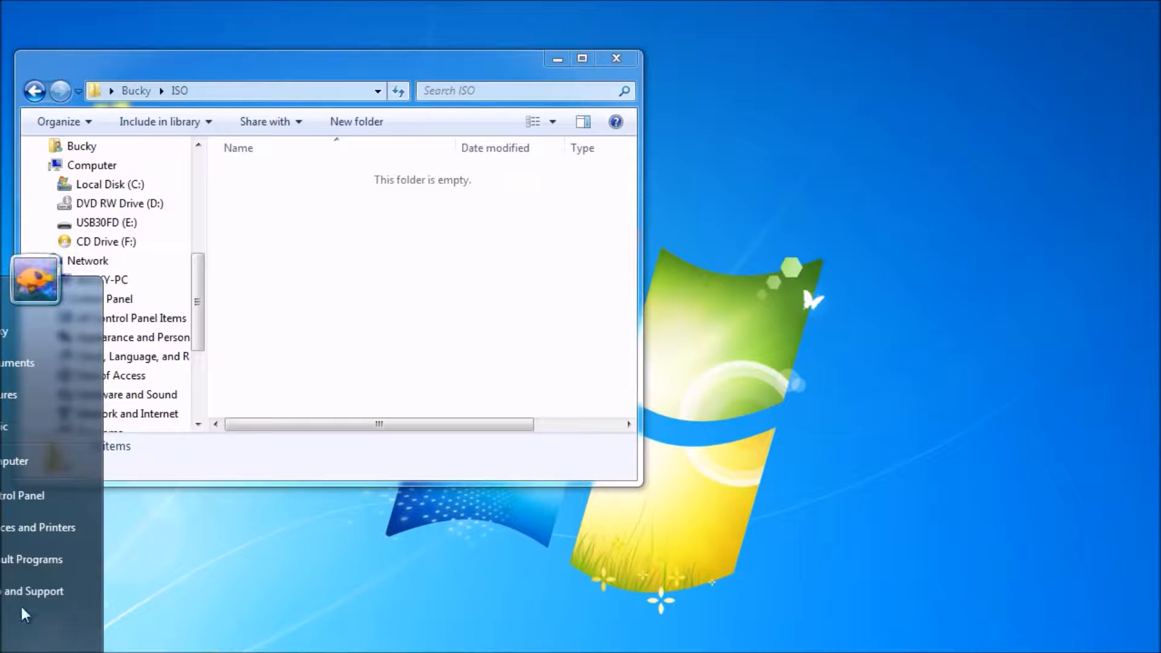
pyautogui.click(42, 466)
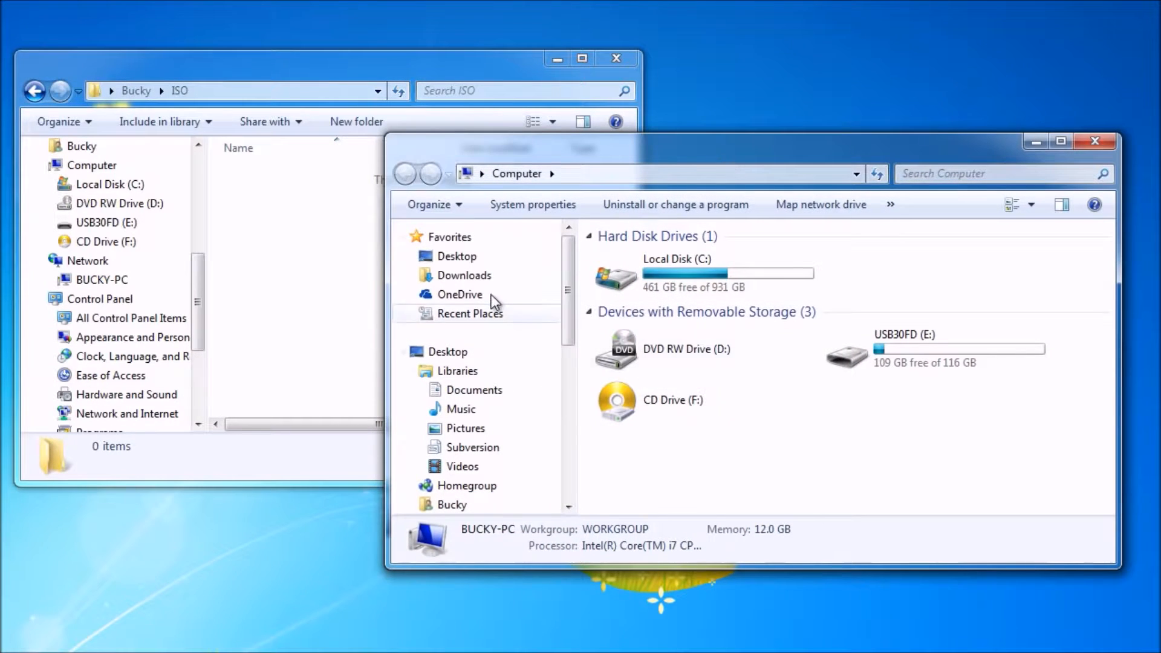
pyautogui.click(477, 275)
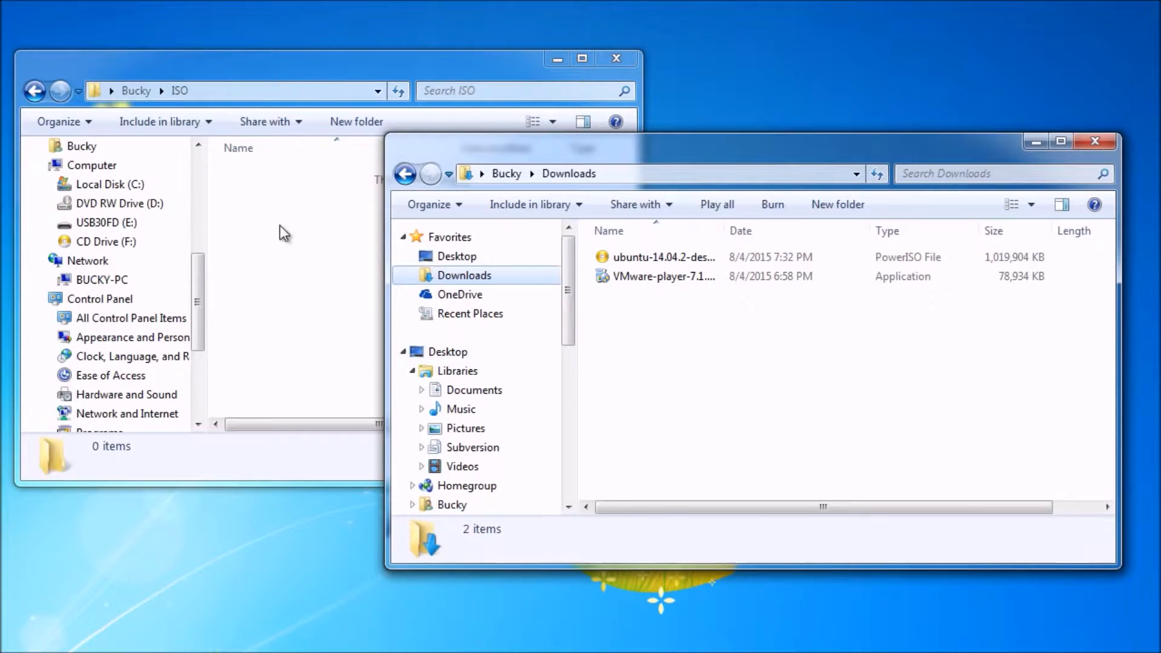
# - Move the ubuntu-14.04.2-desktop-amd64 image from Downloads into the ISO folder and close both folder windows
pyautogui.click(337, 271)
pyautogui.click(854, 394)
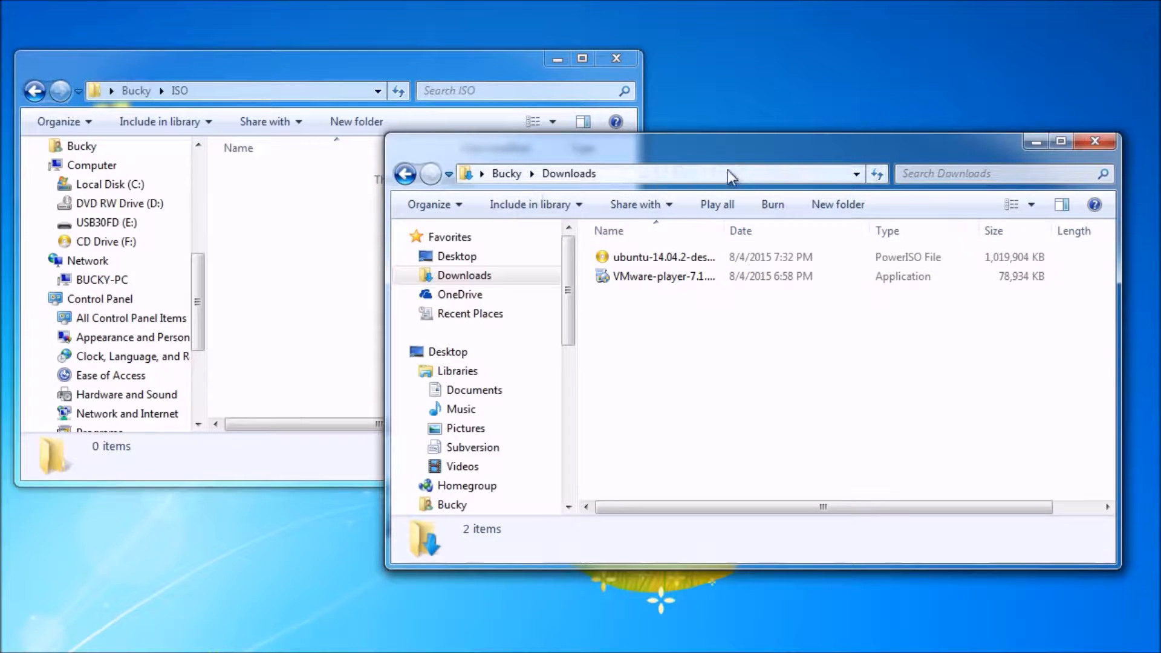
pyautogui.moveTo(680, 265); pyautogui.dragTo(287, 285)
pyautogui.click(817, 356)
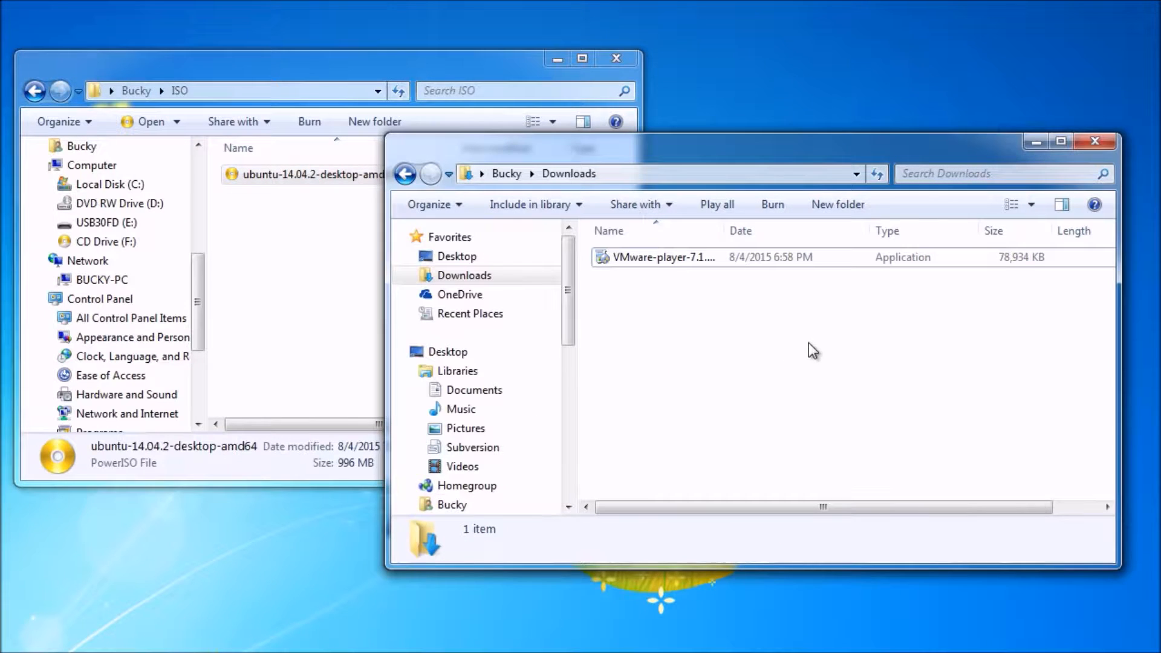
pyautogui.click(1094, 141)
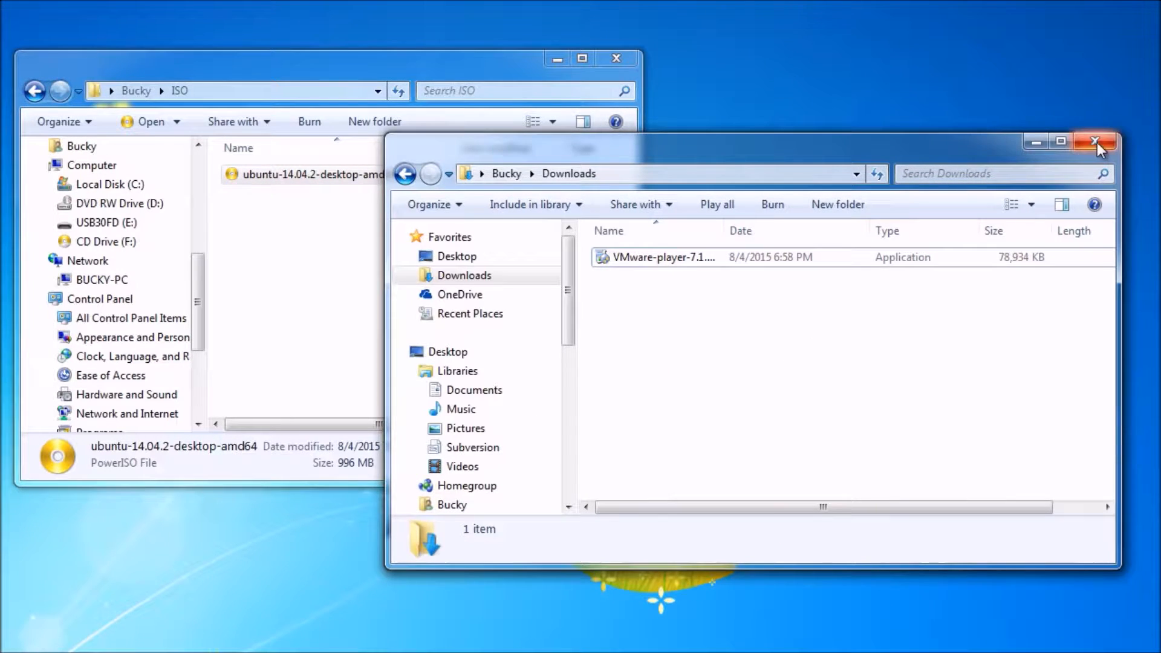
pyautogui.click(342, 259)
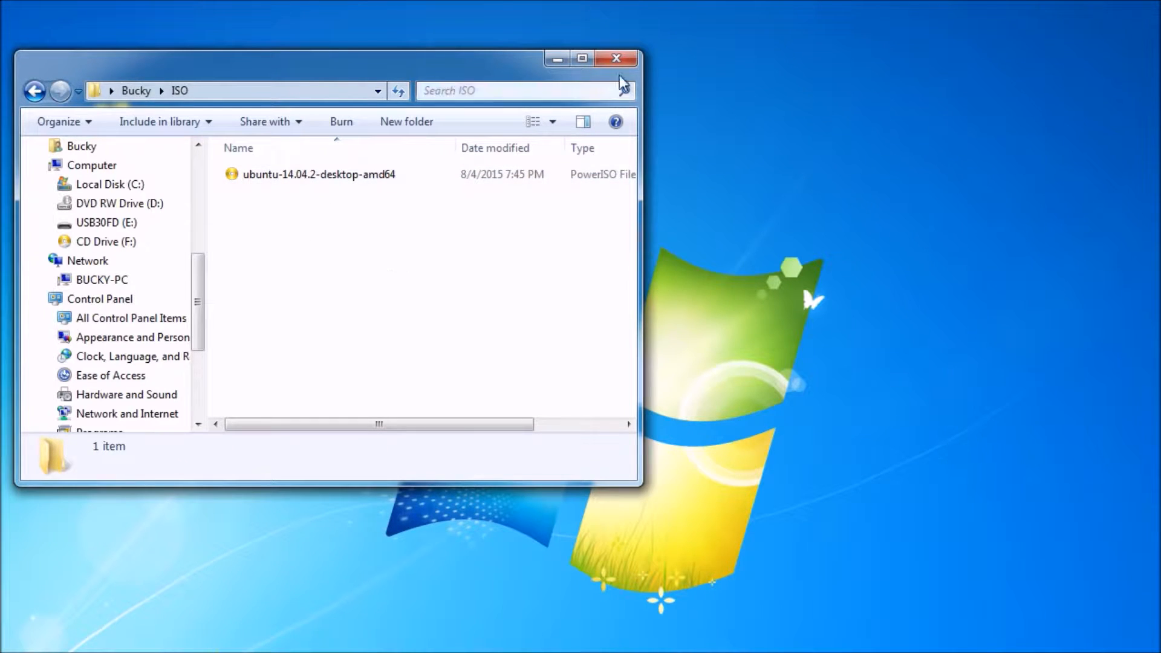
pyautogui.click(616, 58)
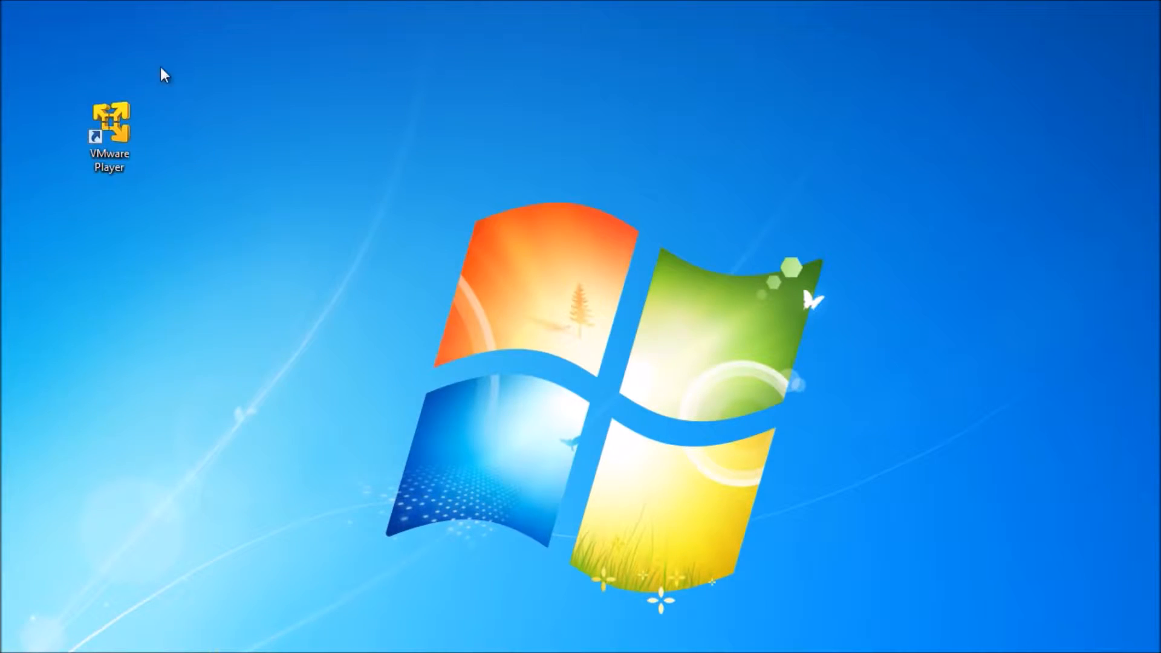
# - Switch to VMware Player and start creating a new virtual machine
pyautogui.doubleClick(110, 127)
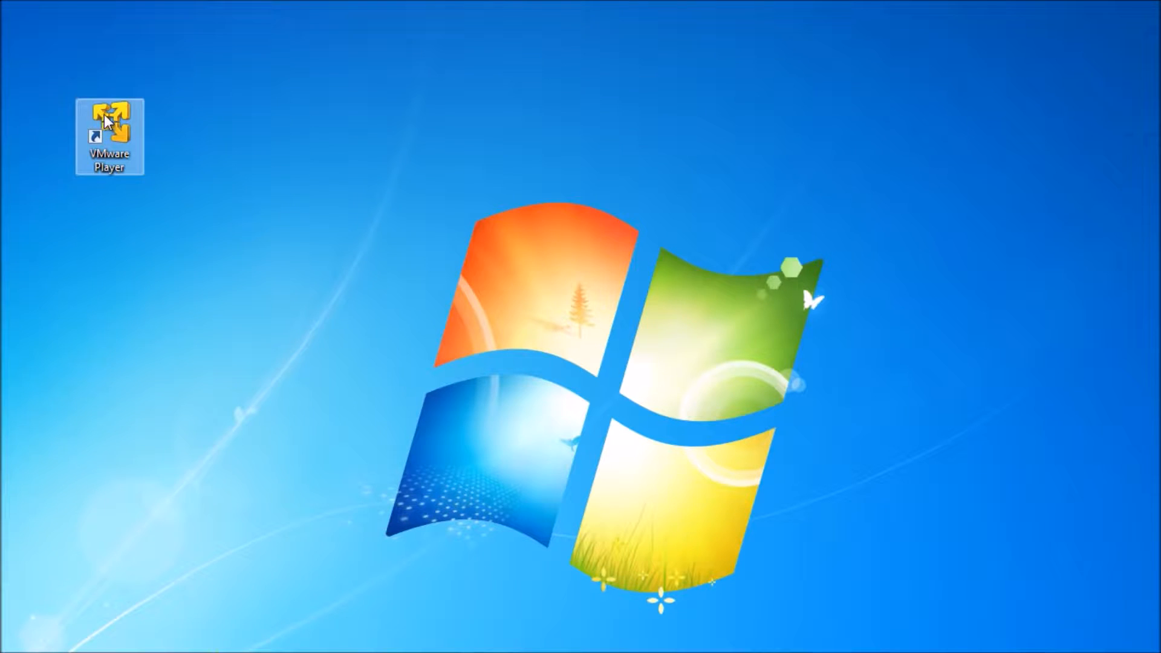
pyautogui.moveTo(195, 2); pyautogui.dragTo(628, 48)
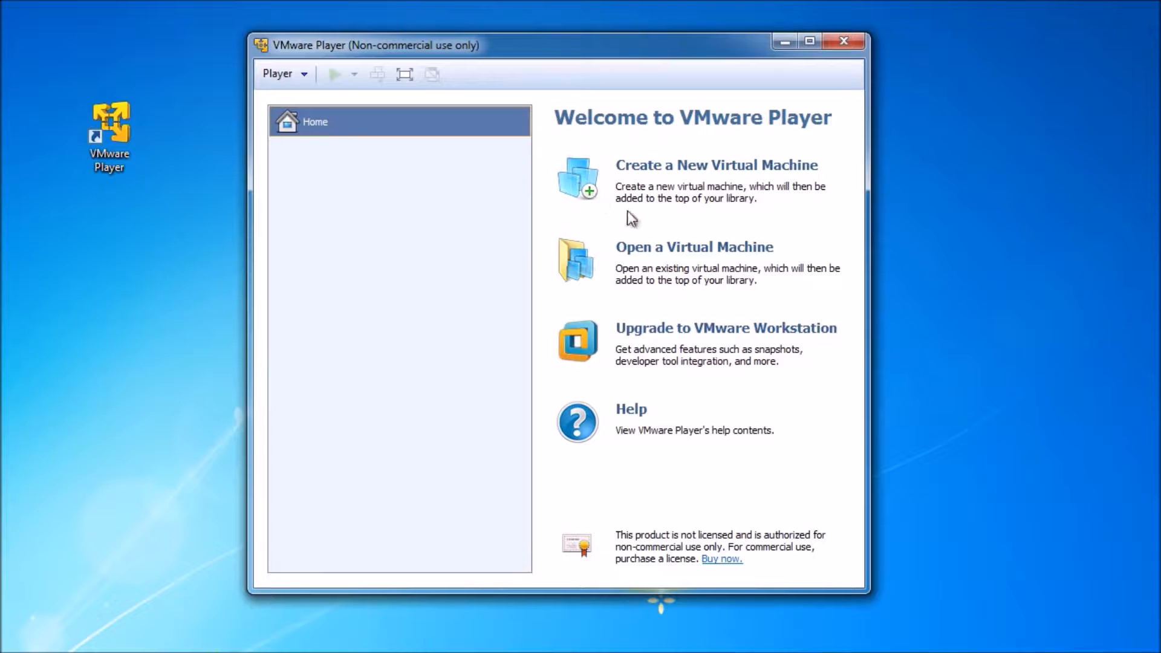
pyautogui.click(703, 169)
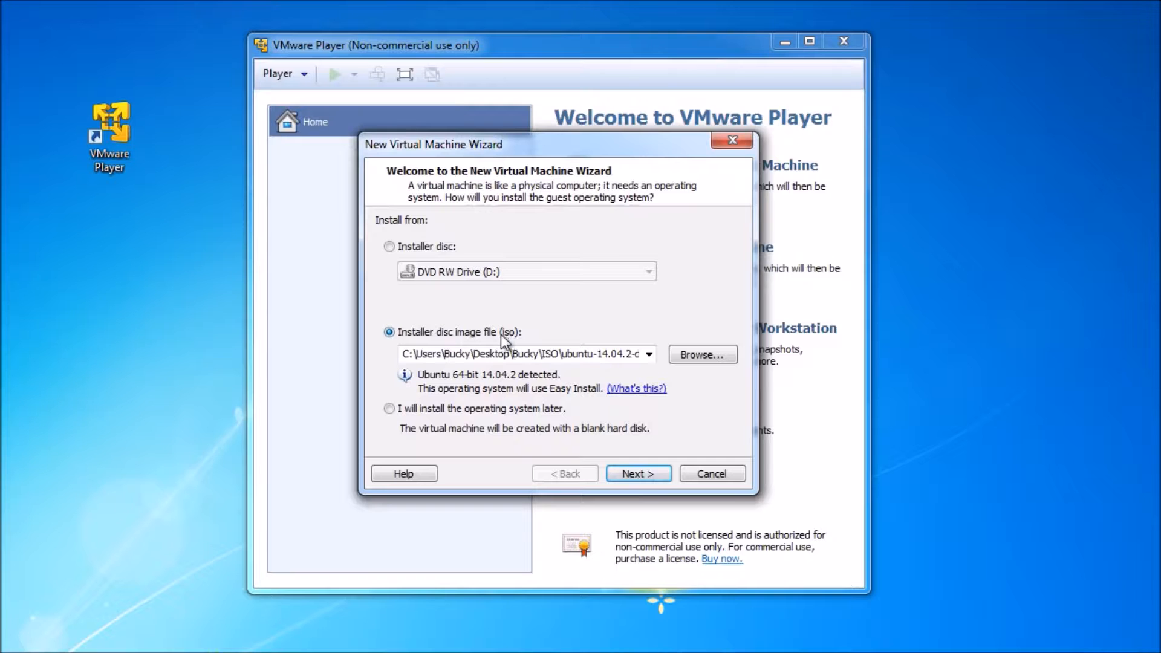
# - Choose ubuntu-14.04.2-desktop-amd64 from the ISO folder as the installer disc image and continue to the Easy Install information
pyautogui.click(706, 355)
pyautogui.moveTo(633, 172); pyautogui.dragTo(459, 68)
pyautogui.click(475, 187)
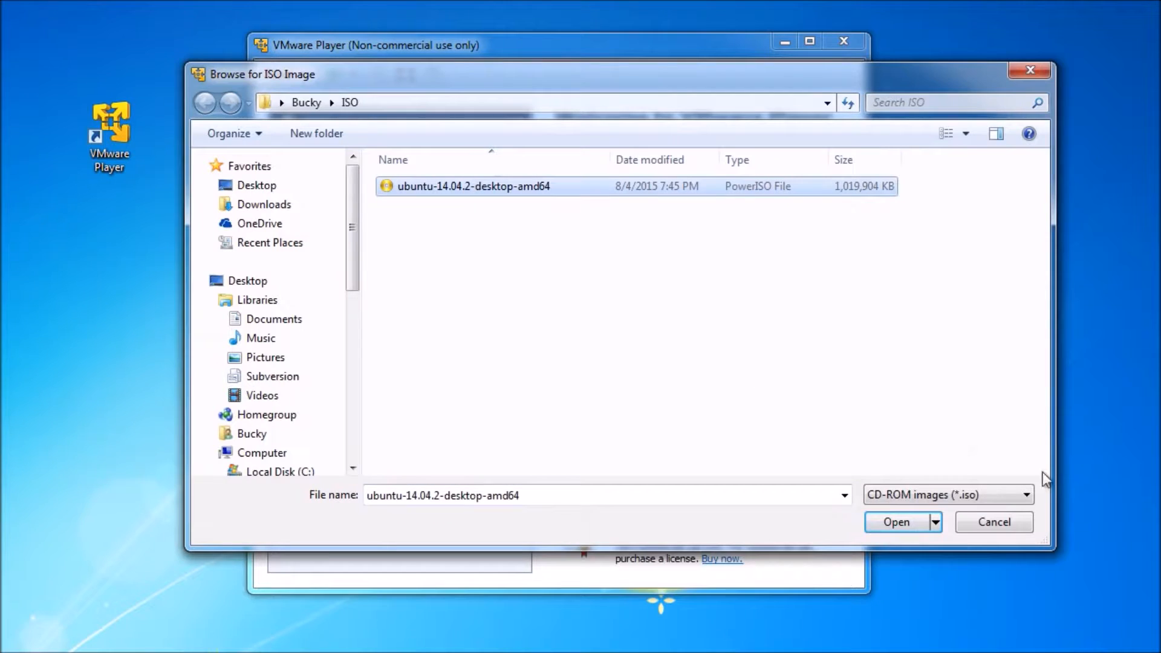
pyautogui.click(893, 521)
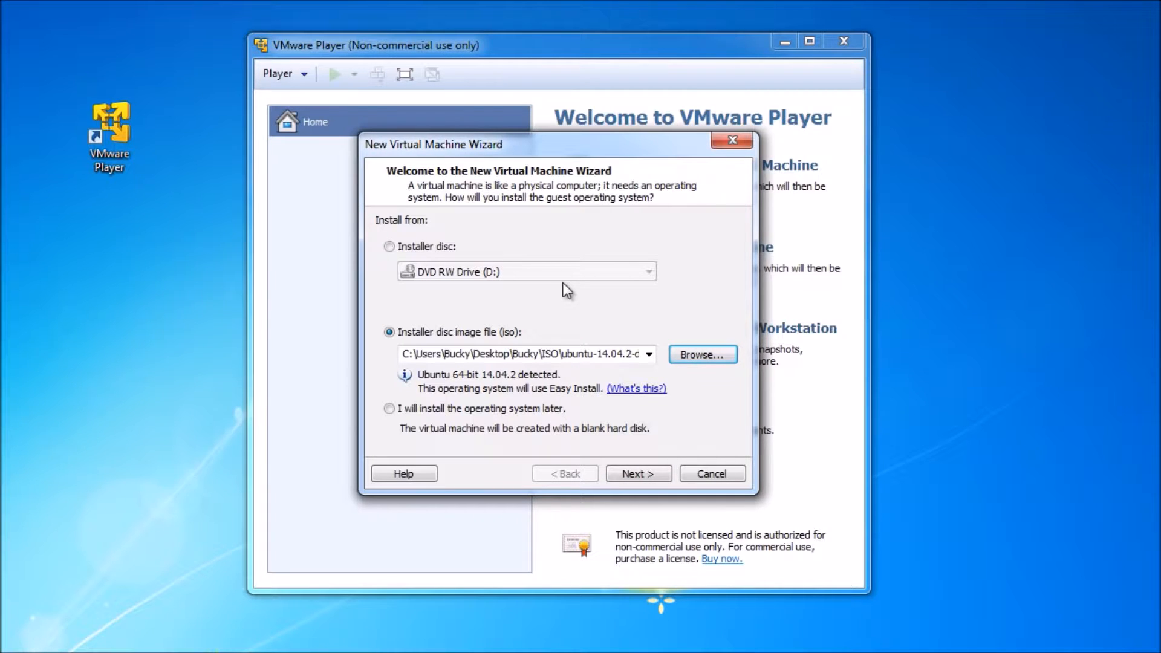
pyautogui.click(632, 474)
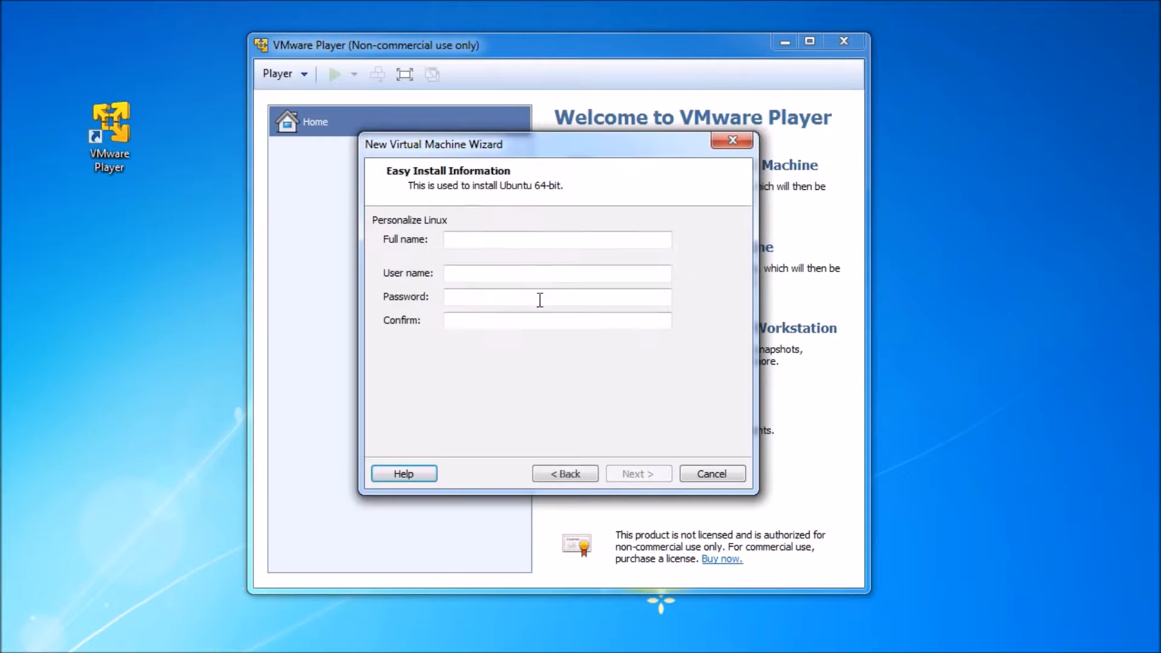
# - Fill in the full name and user name for the Ubuntu account, enter and confirm its password, and continue
pyautogui.click(469, 240)
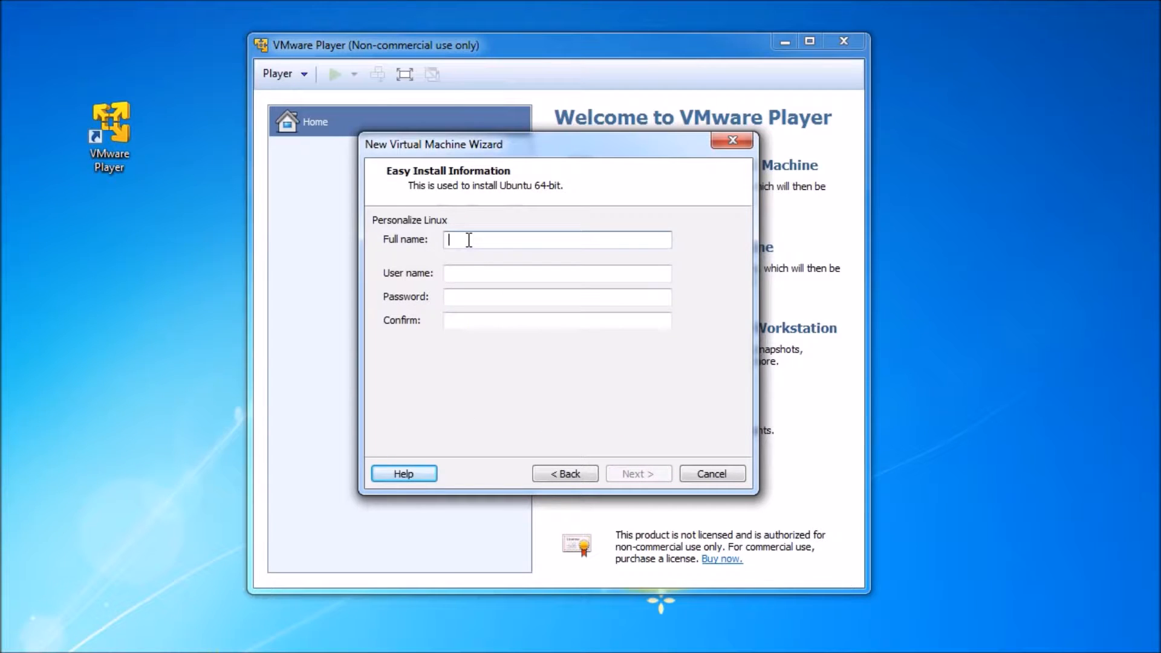
pyautogui.write('Bucky')
pyautogui.click(484, 275)
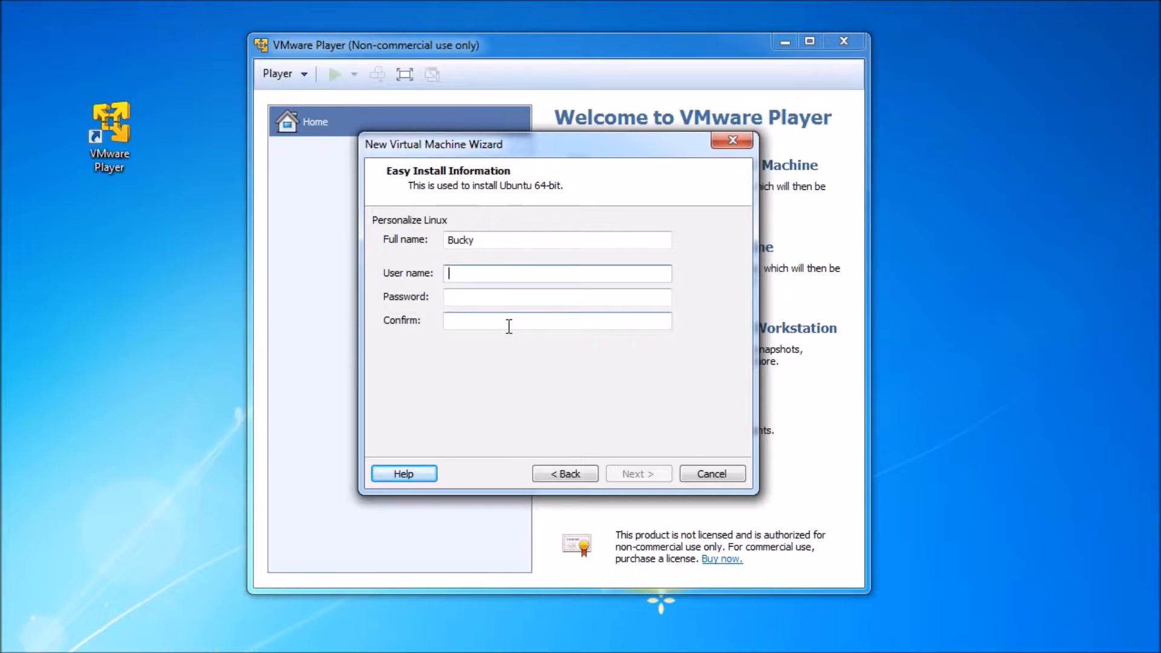
pyautogui.write('bucky')
pyautogui.click(476, 297)
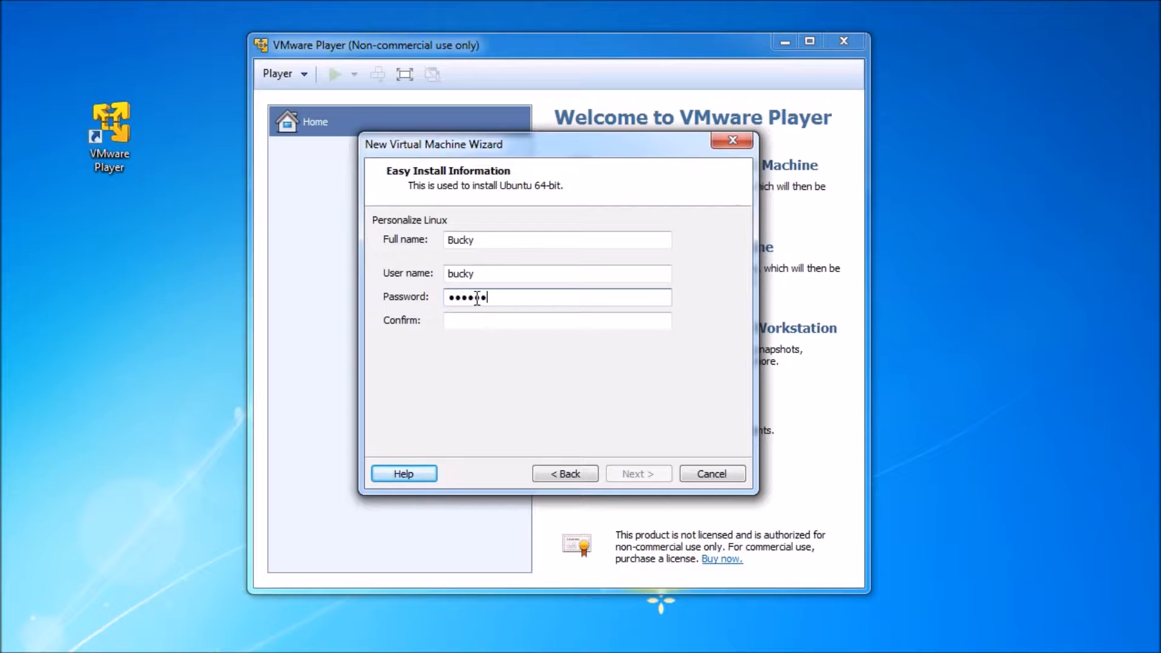
pyautogui.click(455, 320)
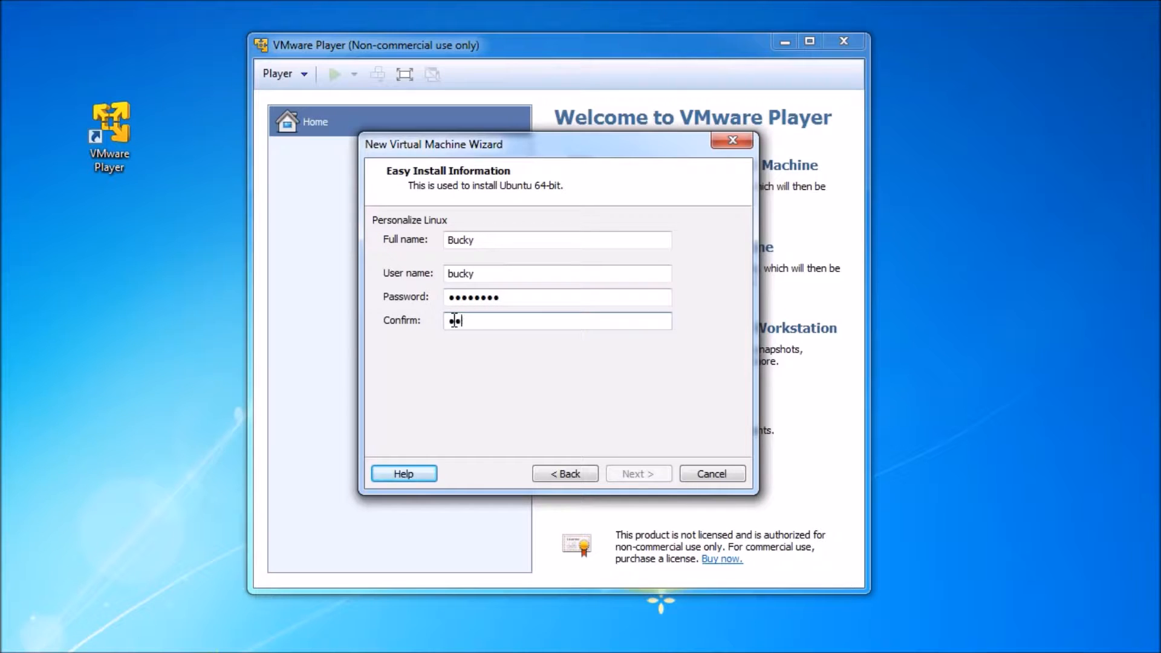
pyautogui.write('1')
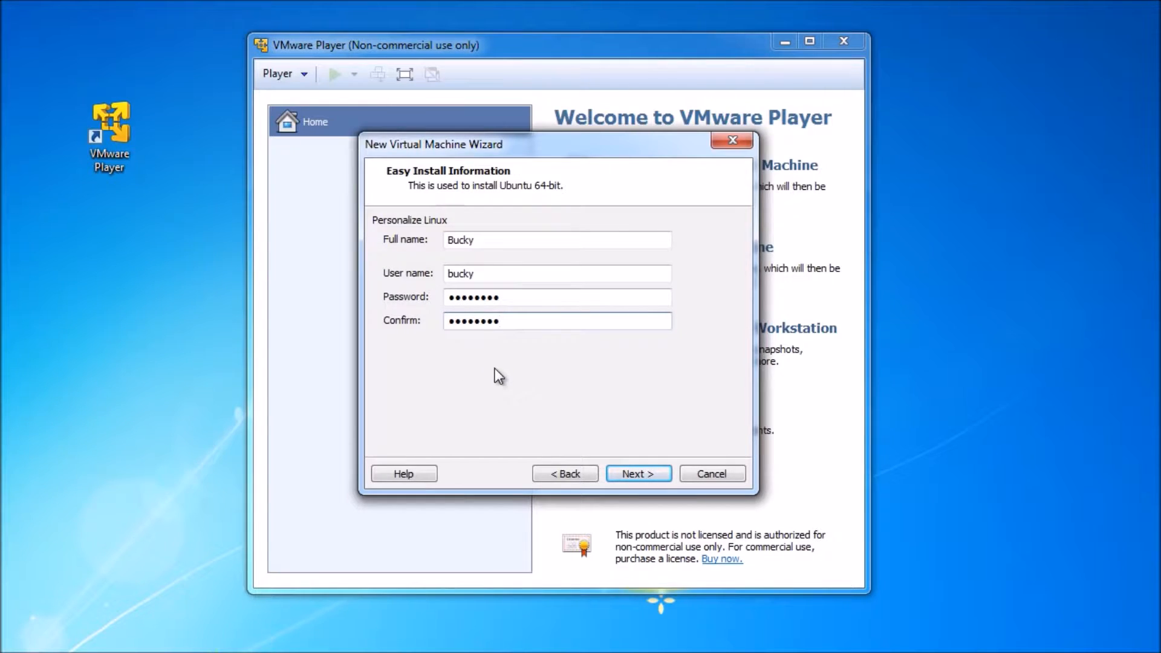
pyautogui.click(631, 474)
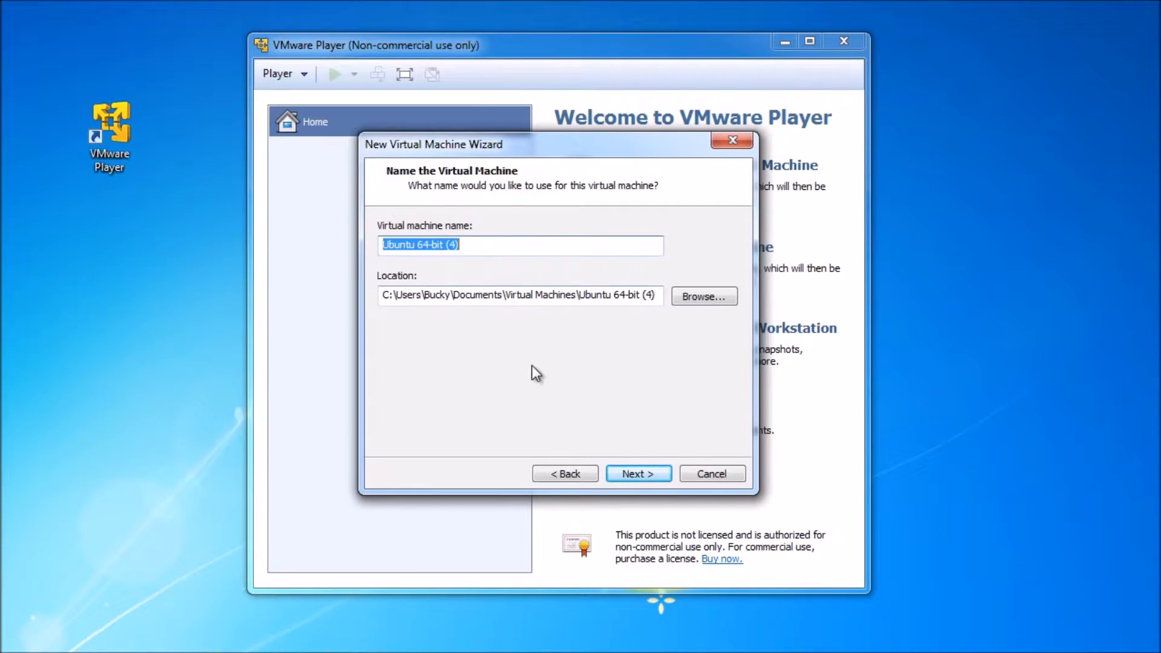
# - Name the virtual machine "Ubuntu 64-bit (YouTube)" and continue to the disk capacity settings
pyautogui.click(450, 245)
pyautogui.moveTo(470, 245); pyautogui.dragTo(419, 241)
pyautogui.click(463, 244)
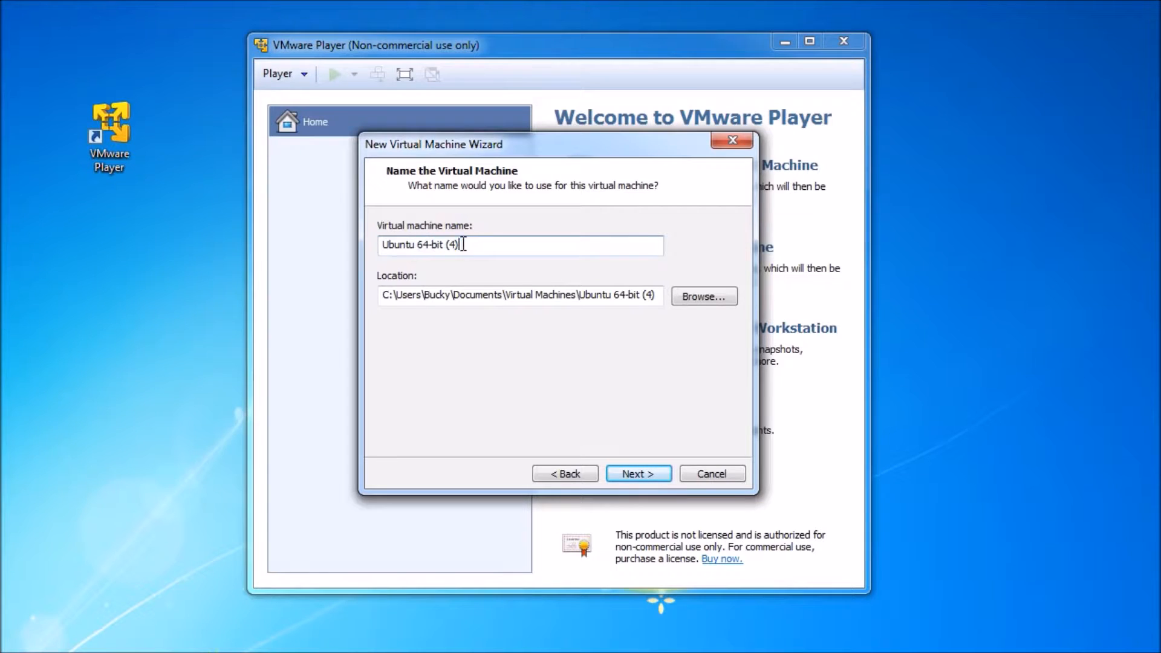
pyautogui.doubleClick(453, 244)
pyautogui.write('YouTube')
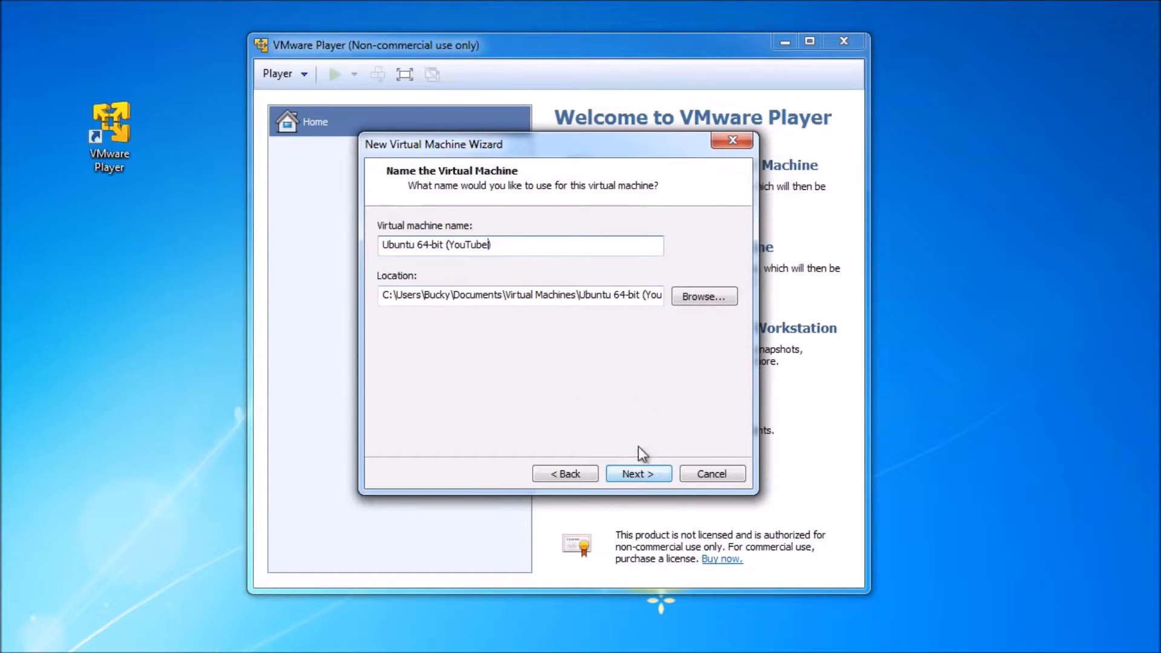
pyautogui.click(635, 474)
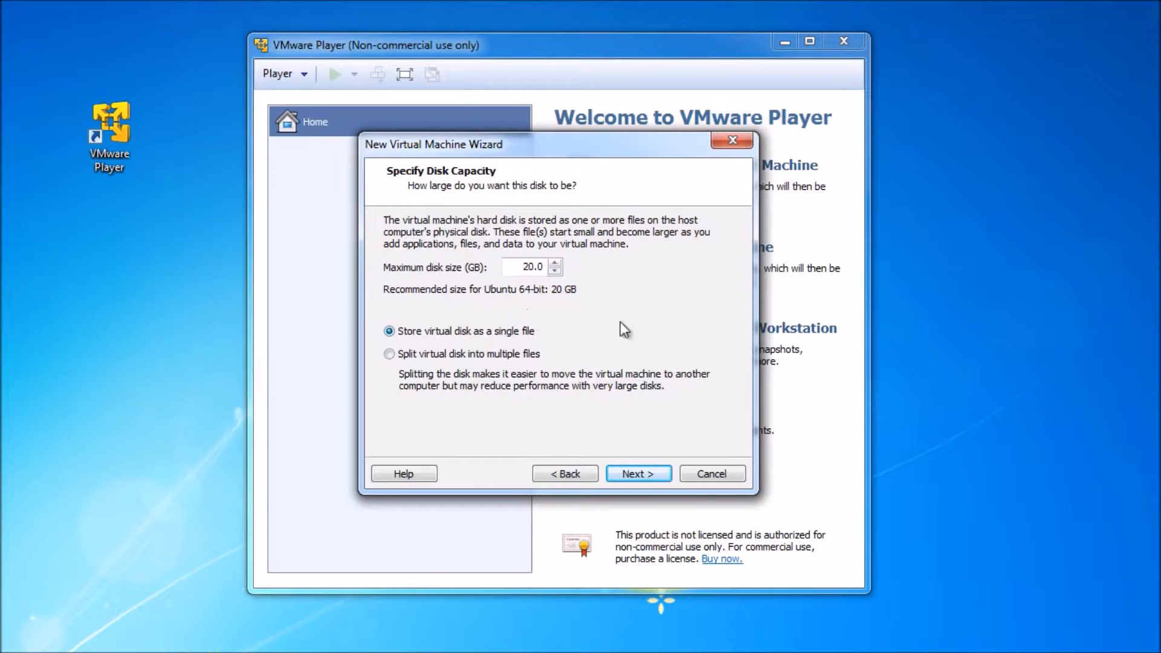
# - Accept a 20 GB virtual disk stored as a single file and review the summary of the virtual machine's settings
pyautogui.click(631, 473)
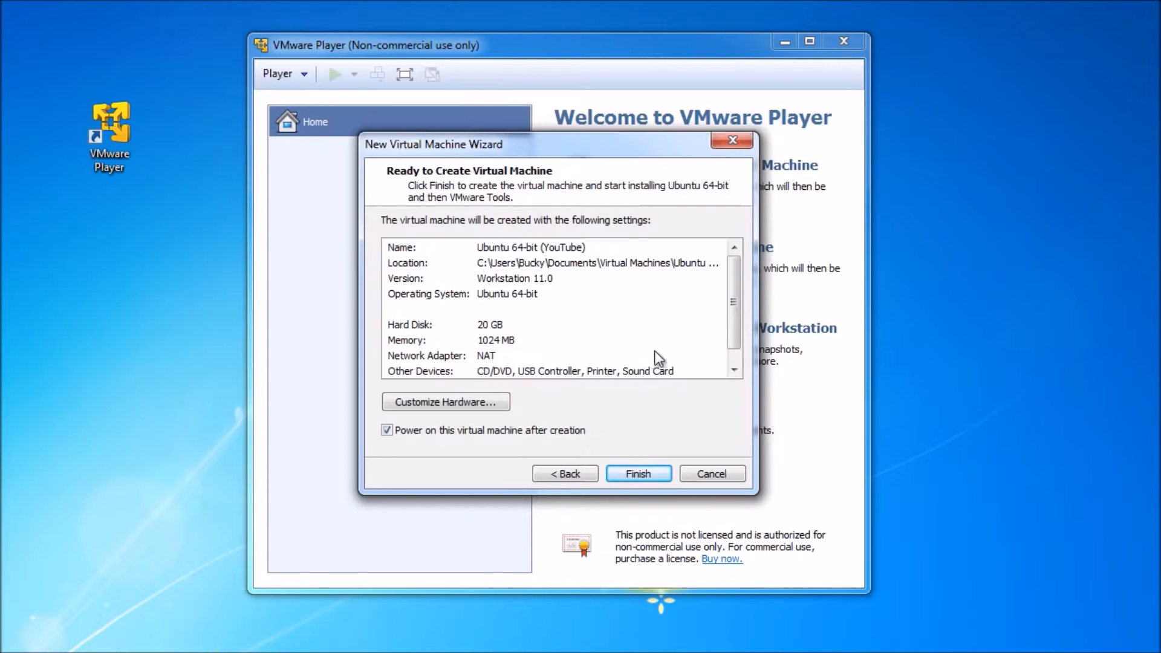
pyautogui.scroll(-1, 735, 308)
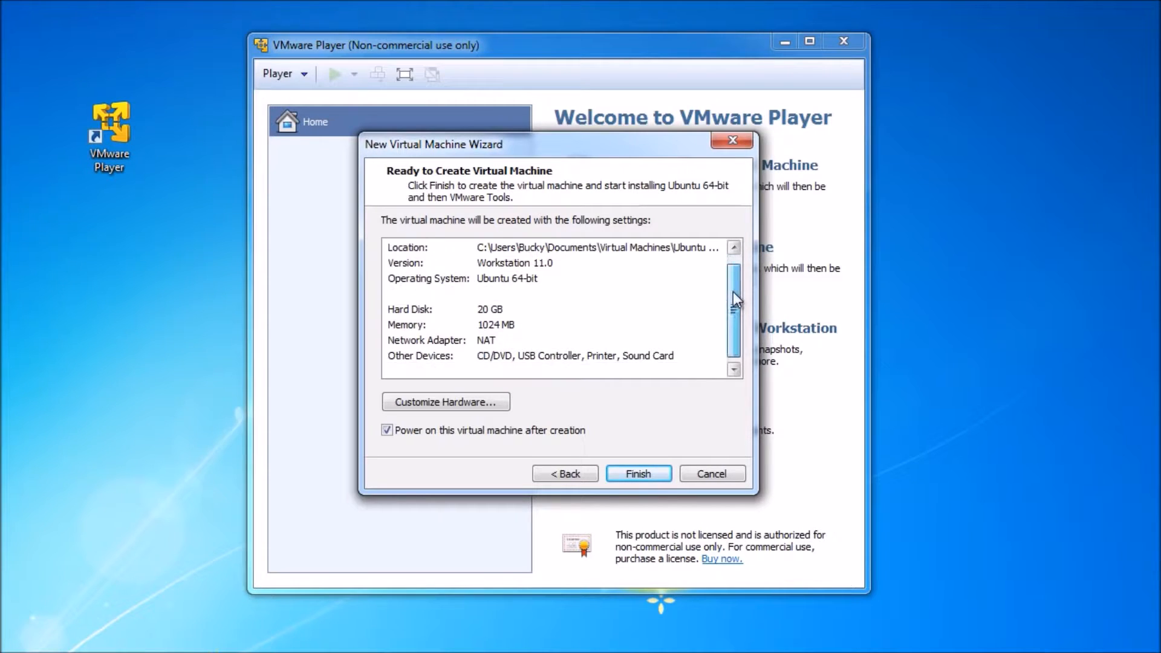
pyautogui.scroll(1, 737, 331)
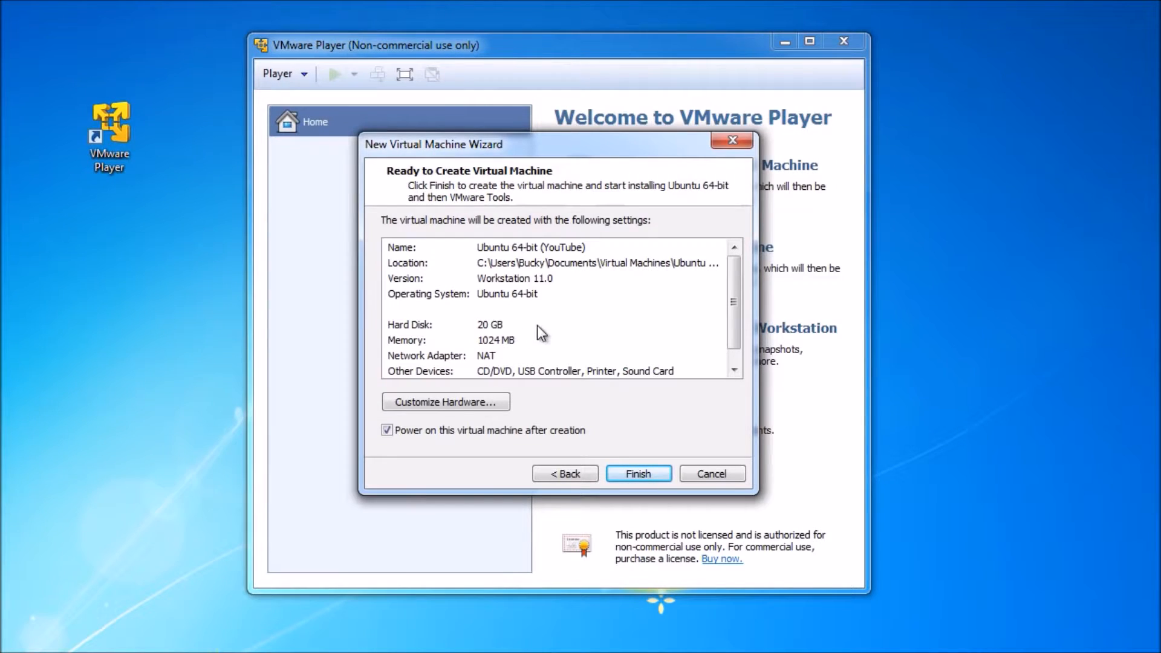
# - Customize the virtual machine's hardware by setting its memory to 4096 MB, and return to the settings summary
pyautogui.click(433, 401)
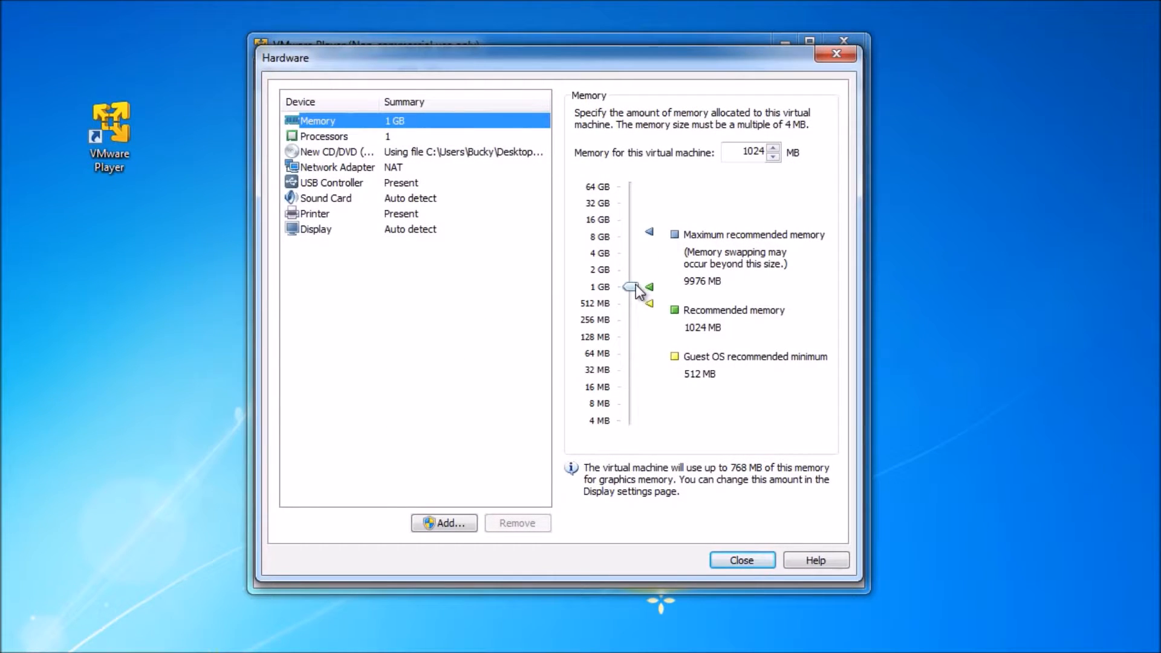
pyautogui.moveTo(633, 287); pyautogui.dragTo(634, 254)
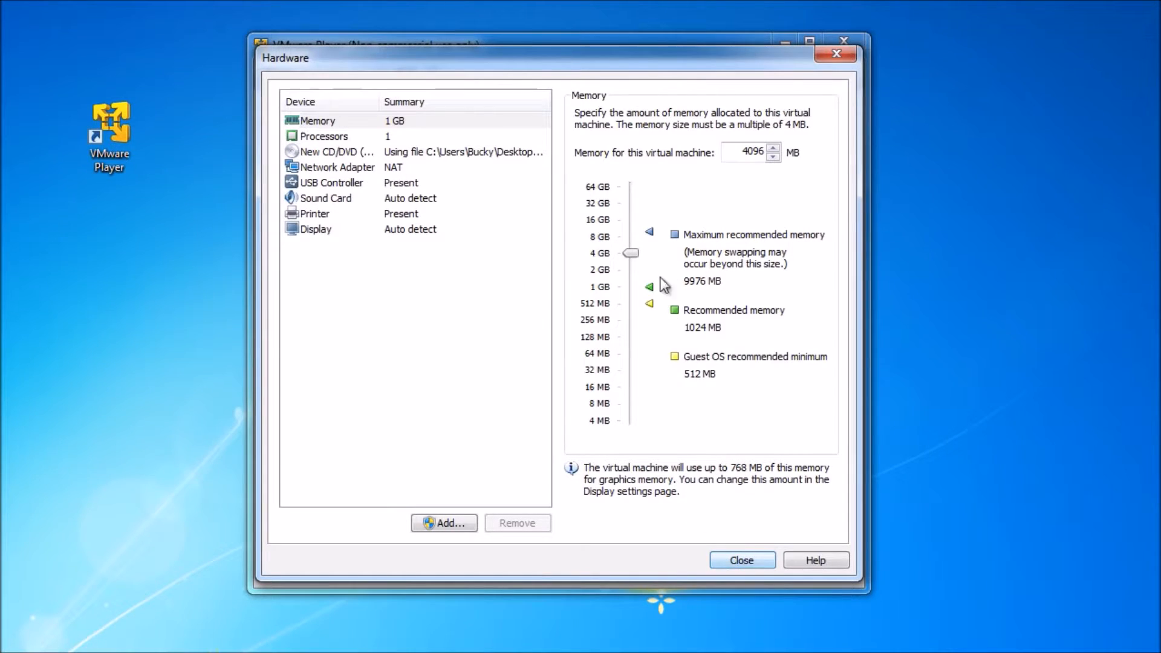
pyautogui.click(735, 556)
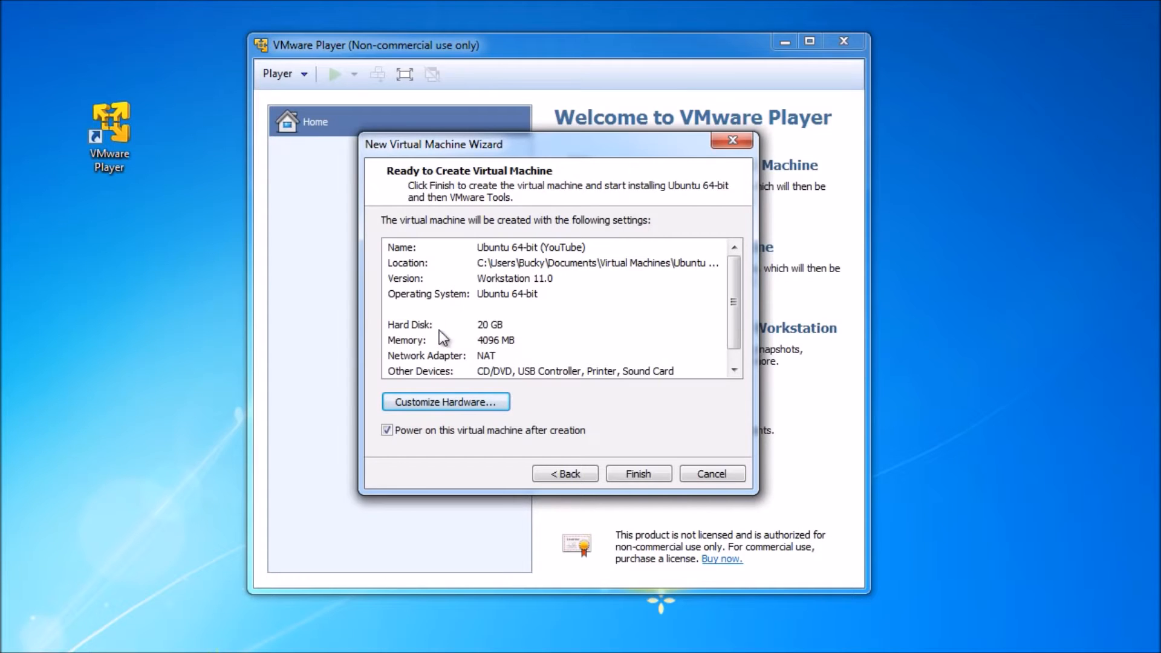
pyautogui.moveTo(737, 299)
pyautogui.mouseDown()
pyautogui.moveTo(734, 331)
pyautogui.moveTo(733, 283)
pyautogui.mouseUp()
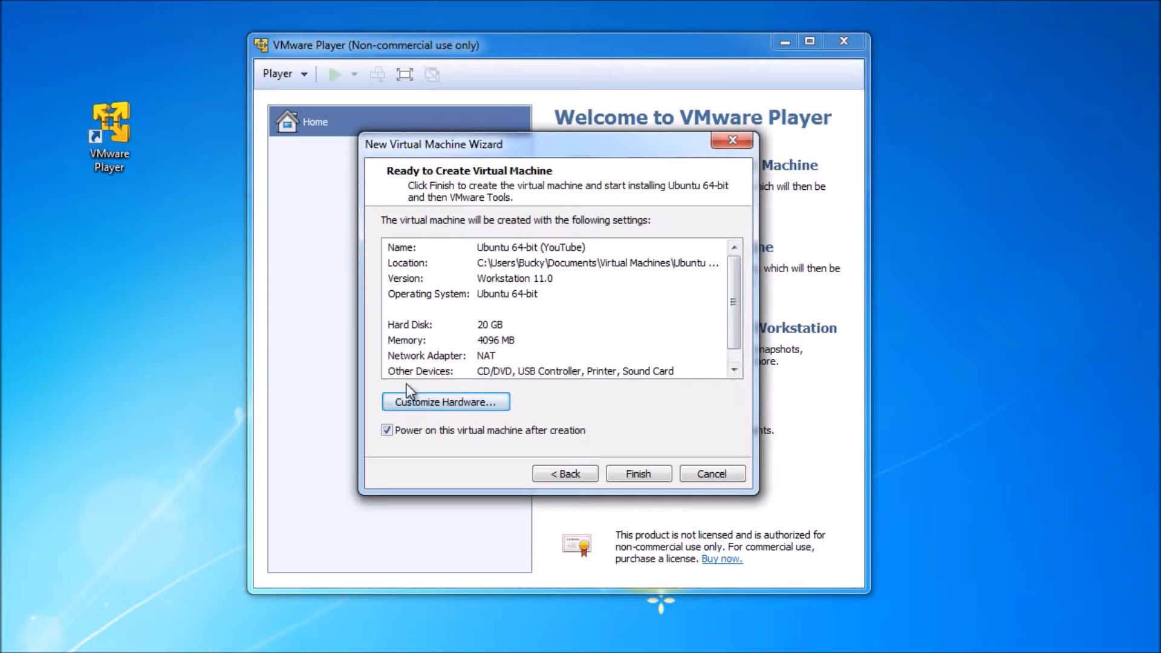
# - Finish creating the virtual machine, then download and install VMware Tools for Linux, allowing the update launcher to make changes
pyautogui.click(640, 474)
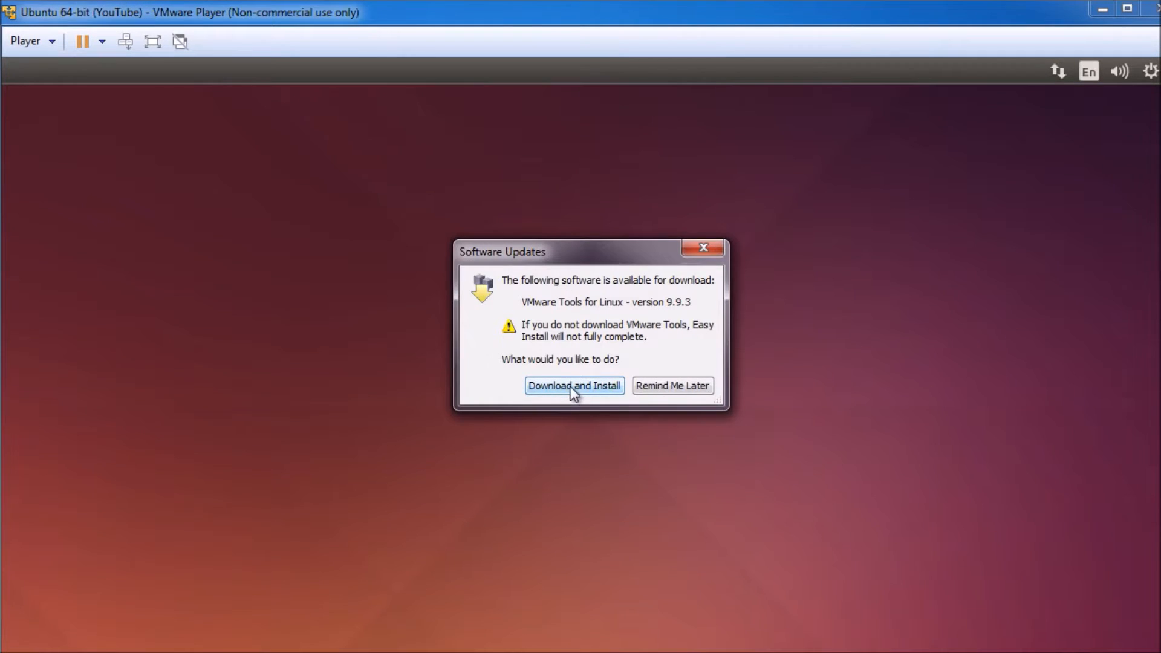
pyautogui.click(576, 386)
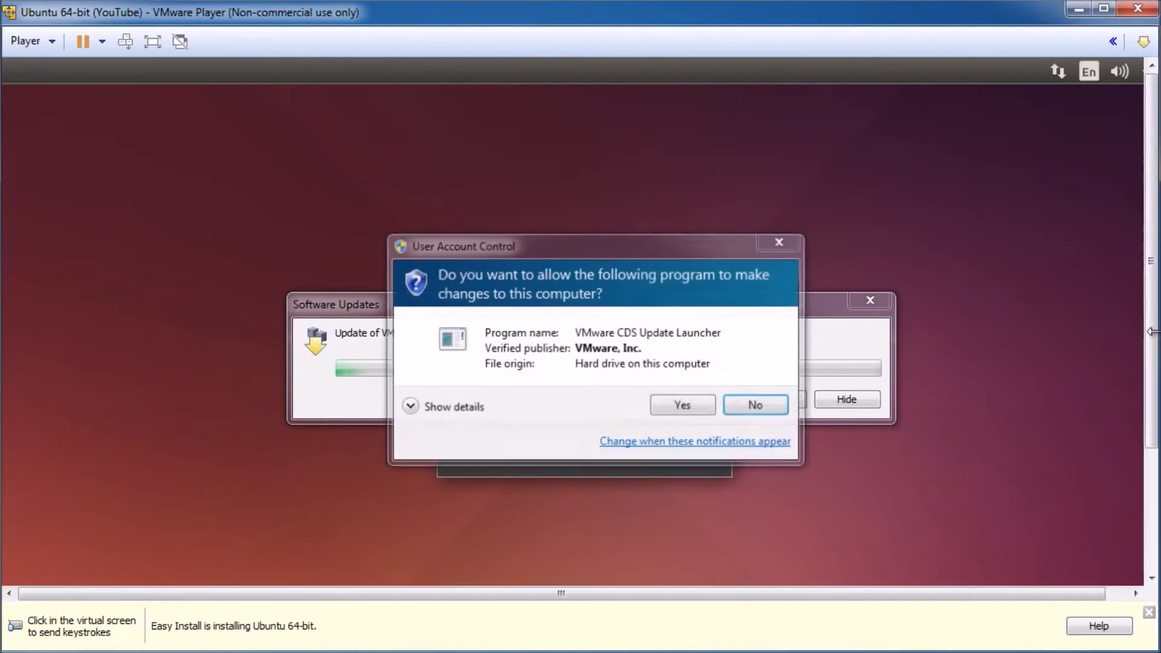
pyautogui.click(681, 406)
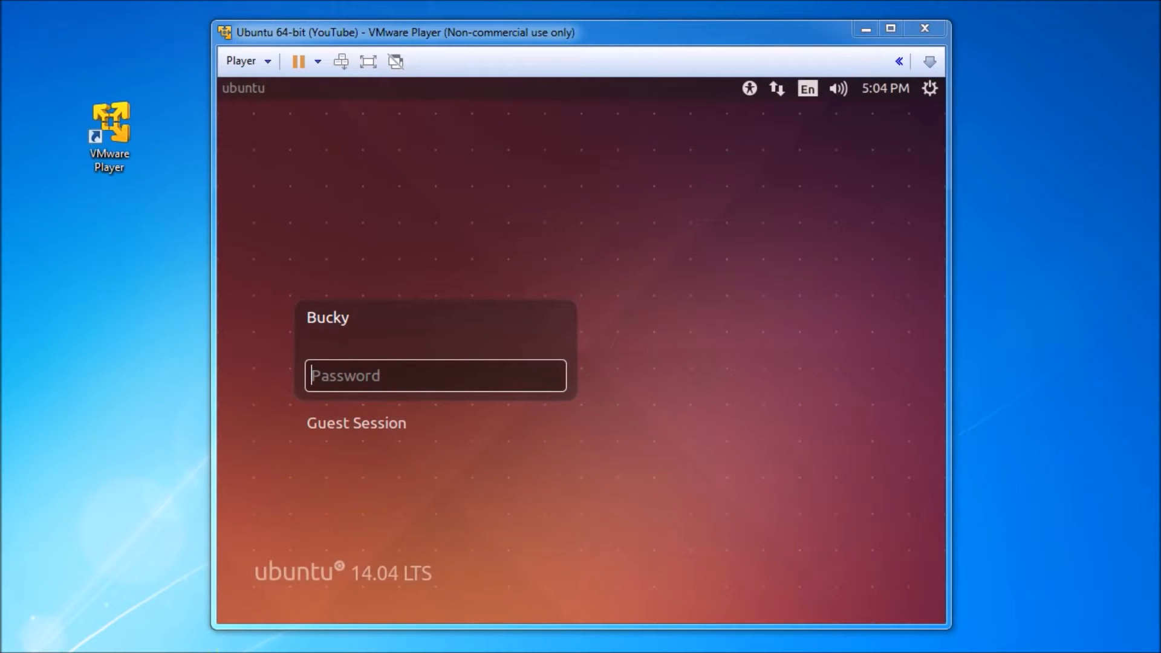
# - Log in to Ubuntu with the account password, and enlarge the virtual machine window to fill the host screen
pyautogui.click(380, 385)
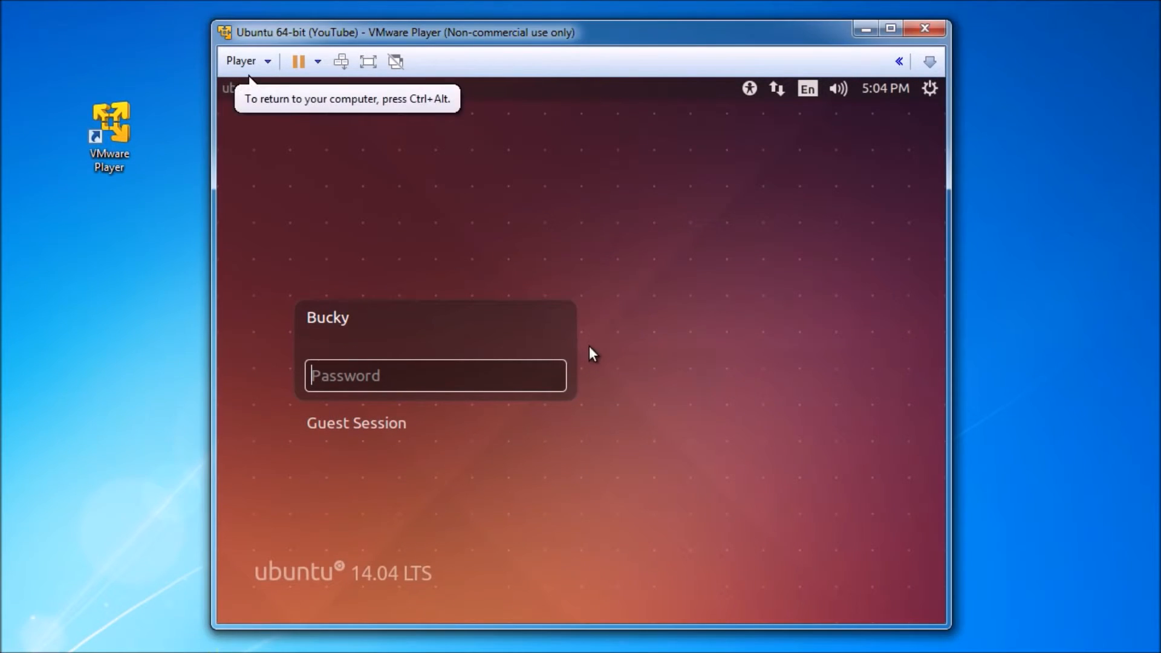
pyautogui.write('********')
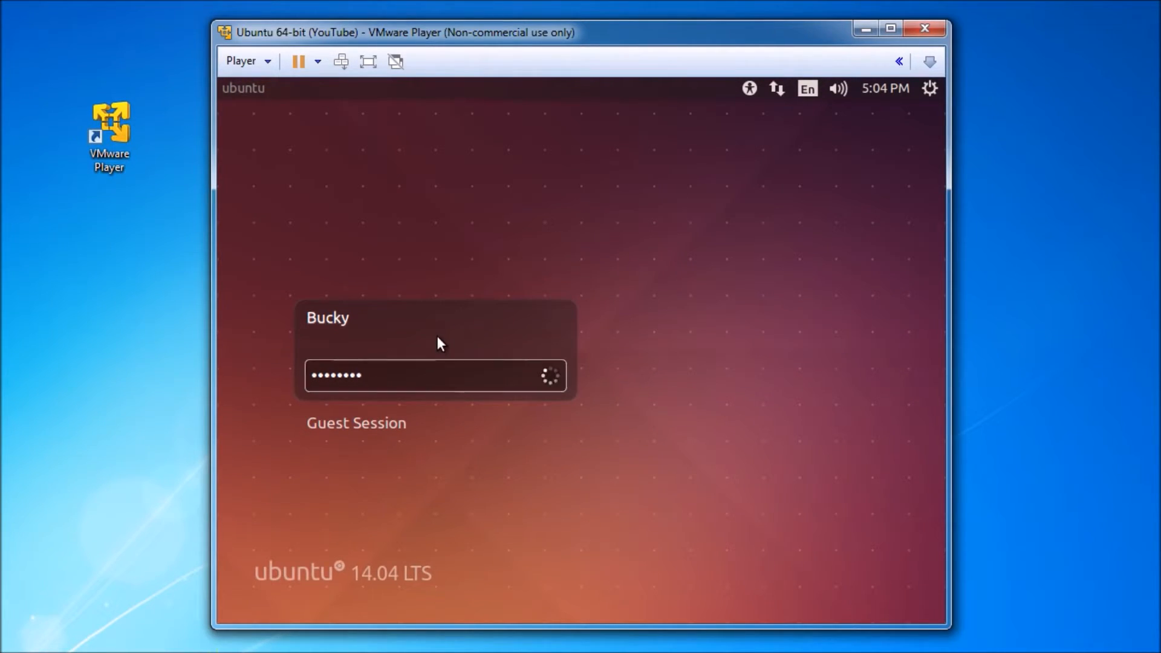
pyautogui.press('Return')
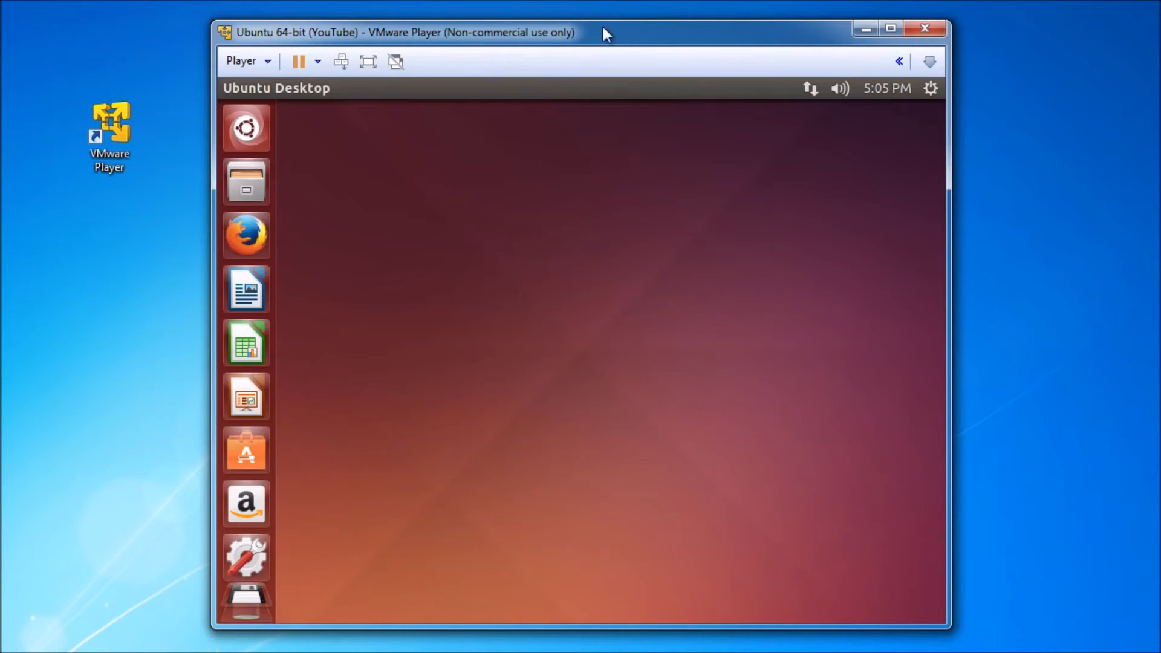
pyautogui.moveTo(613, 35); pyautogui.dragTo(399, 10)
pyautogui.moveTo(736, 605); pyautogui.dragTo(1159, 650)
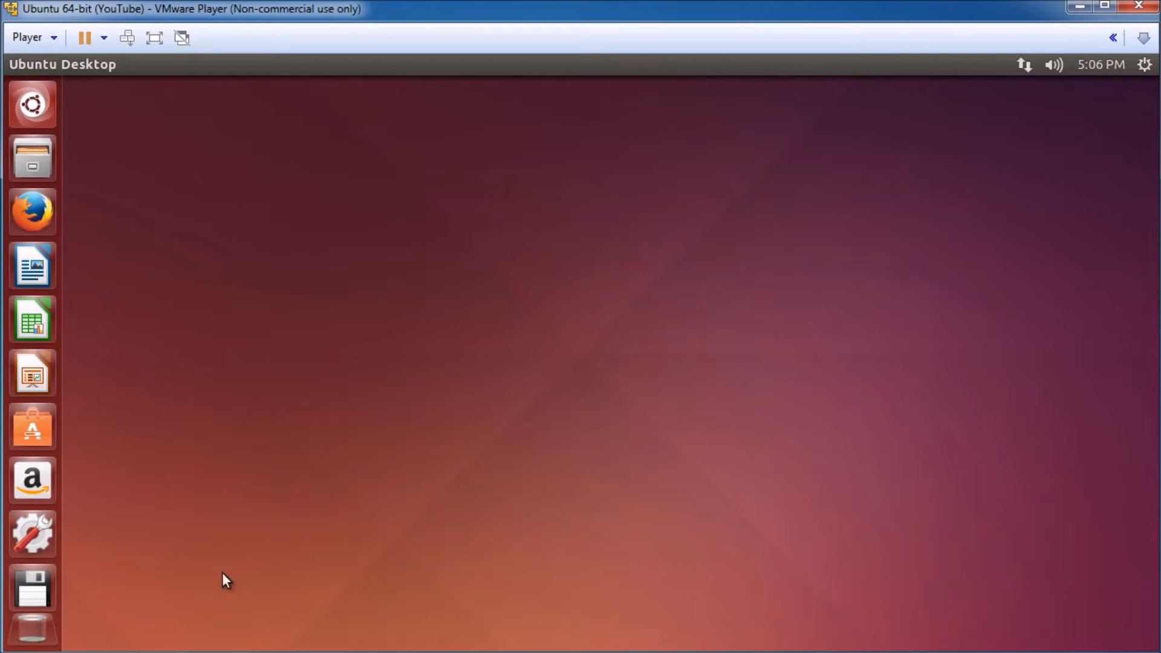
# - Set the launcher icon size to 40 in Ubuntu's Appearance settings and close the settings window
pyautogui.click(27, 527)
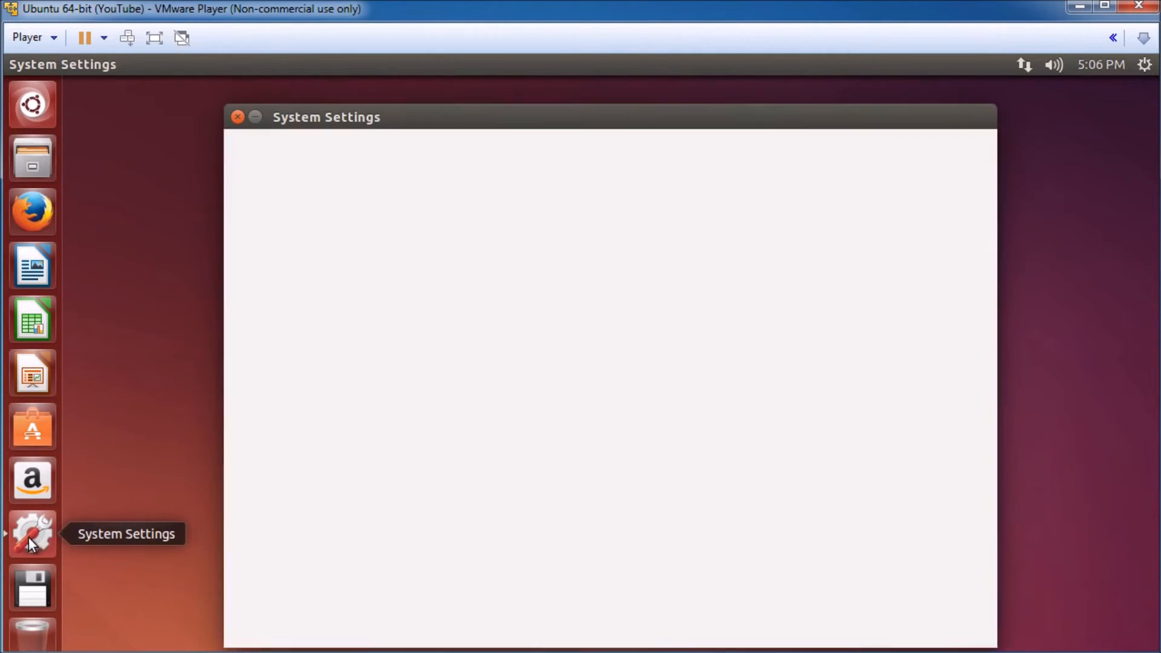
pyautogui.moveTo(461, 119); pyautogui.dragTo(435, 94)
pyautogui.click(264, 201)
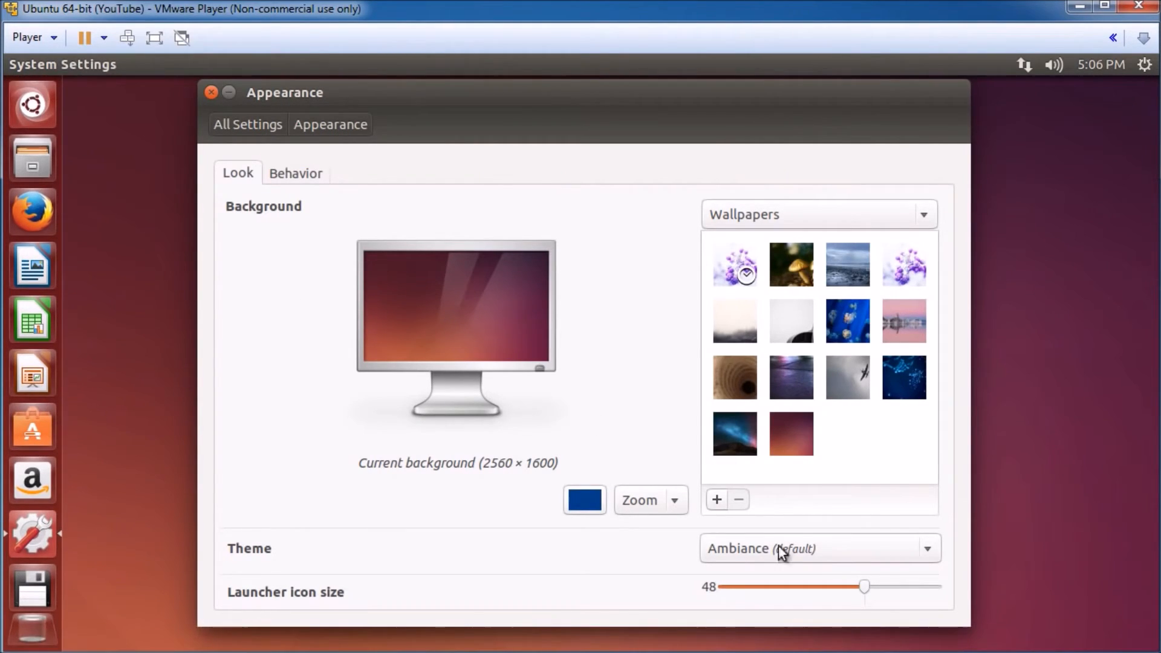
pyautogui.moveTo(869, 586); pyautogui.dragTo(832, 582)
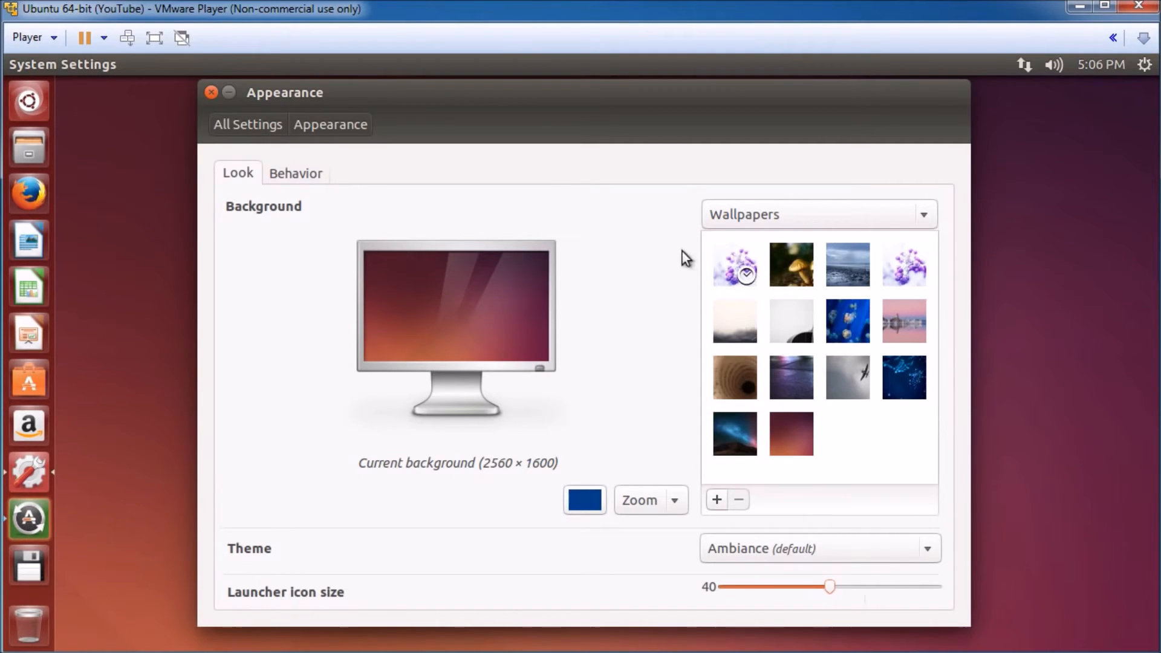
pyautogui.click(211, 92)
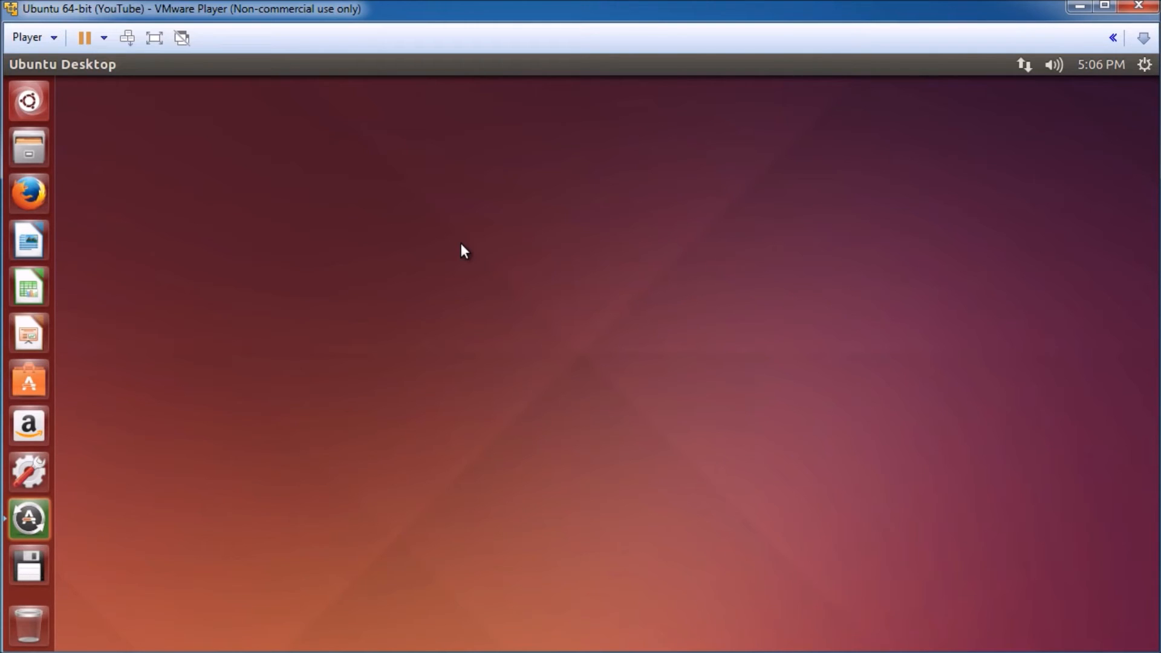
# - Unlock the three LibreOffice applications and Amazon from the launcher, and minimize the virtual machine window to return to the Windows desktop
pyautogui.rightClick(27, 242)
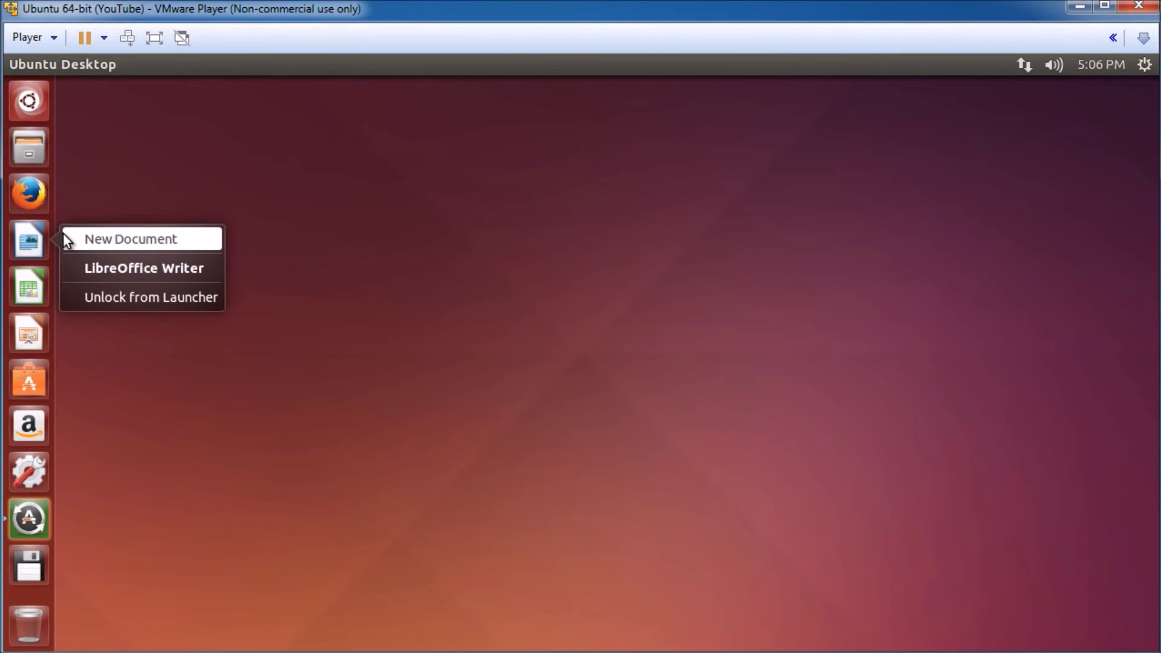
pyautogui.click(135, 298)
pyautogui.rightClick(28, 243)
pyautogui.click(104, 295)
pyautogui.rightClick(28, 243)
pyautogui.click(104, 297)
pyautogui.rightClick(50, 290)
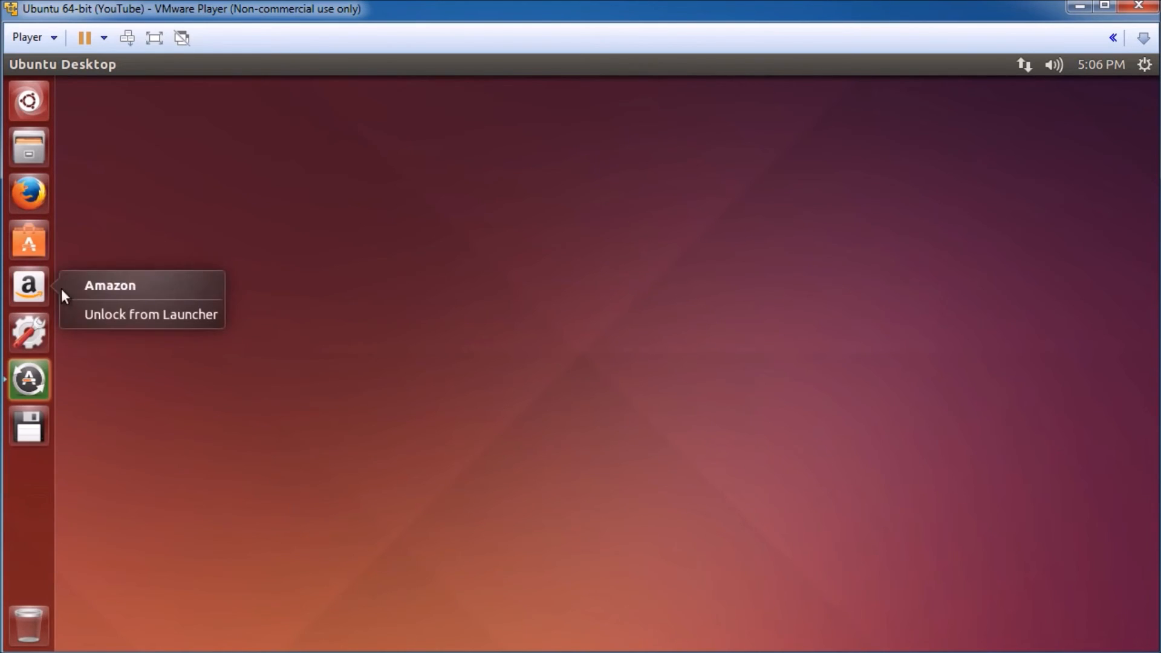
pyautogui.click(150, 312)
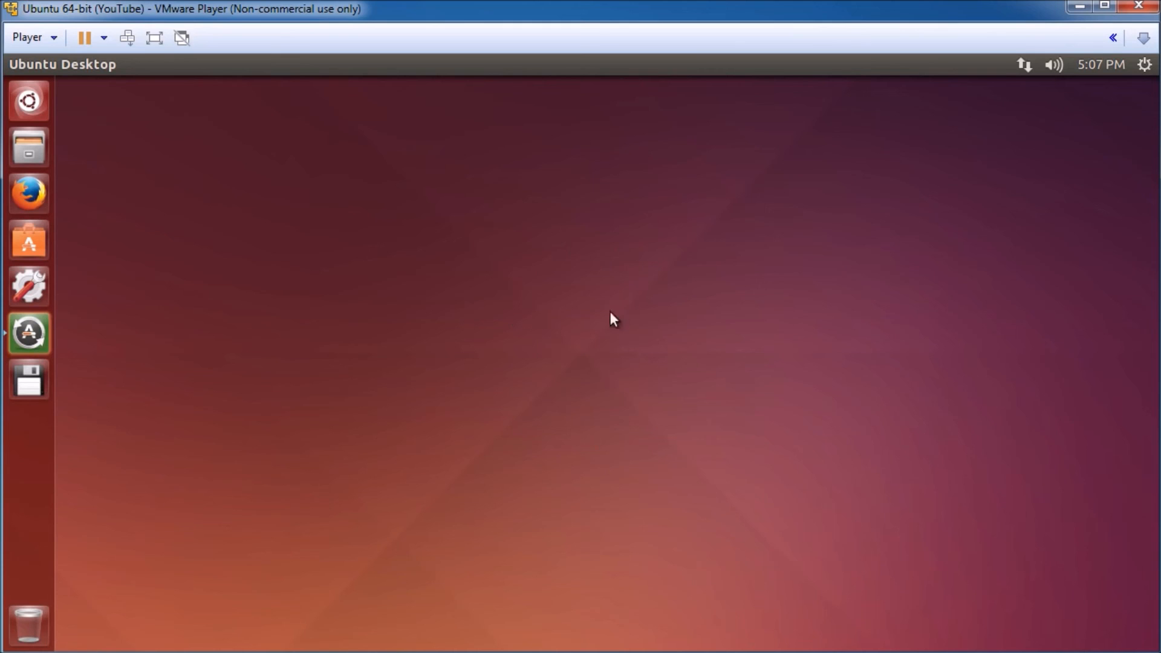
pyautogui.click(1079, 9)
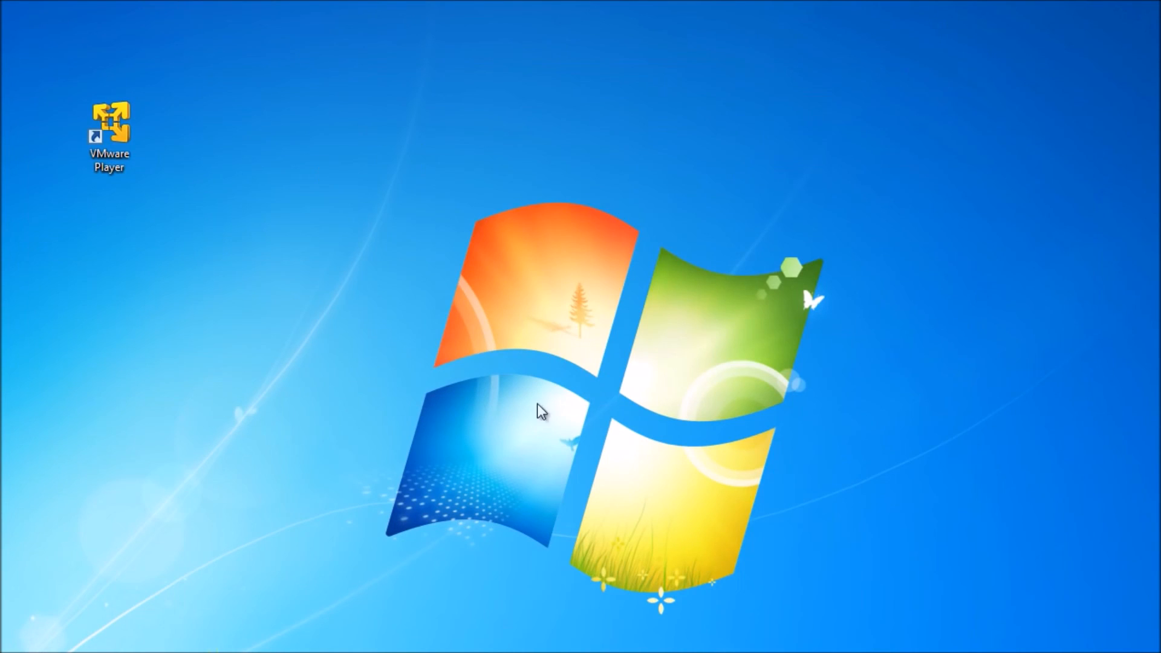